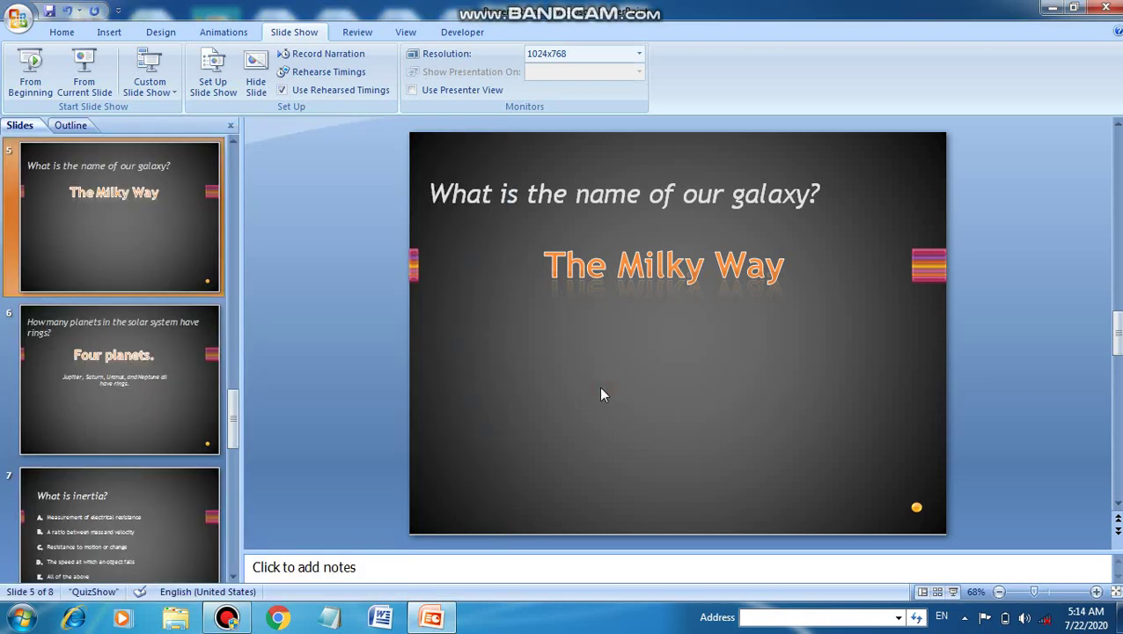
Step: Start the slide show from slide 5, showing the galaxy question
key(shift+F5)
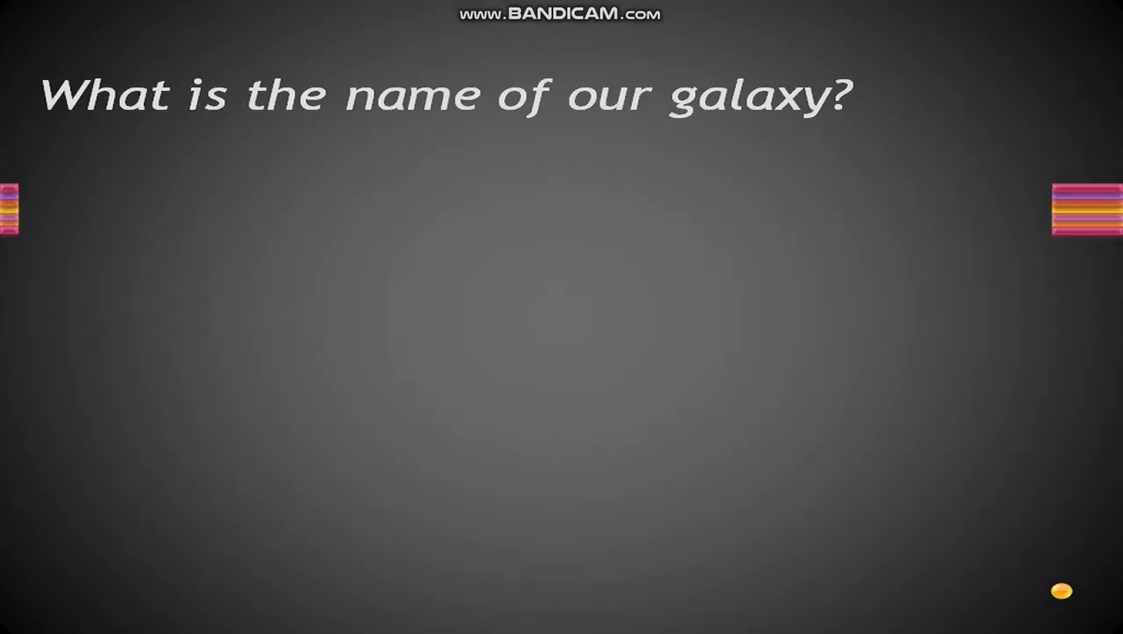
Step: Switch the running show to the 'basic quiz' custom show
right_click(269, 239)
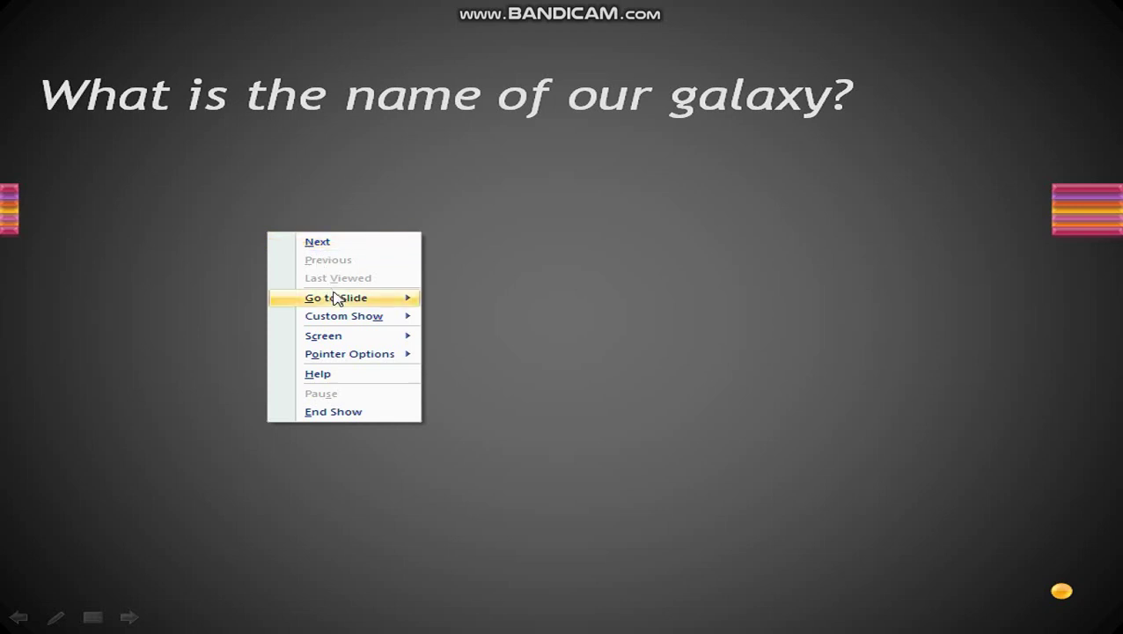
mouse_move(337, 299)
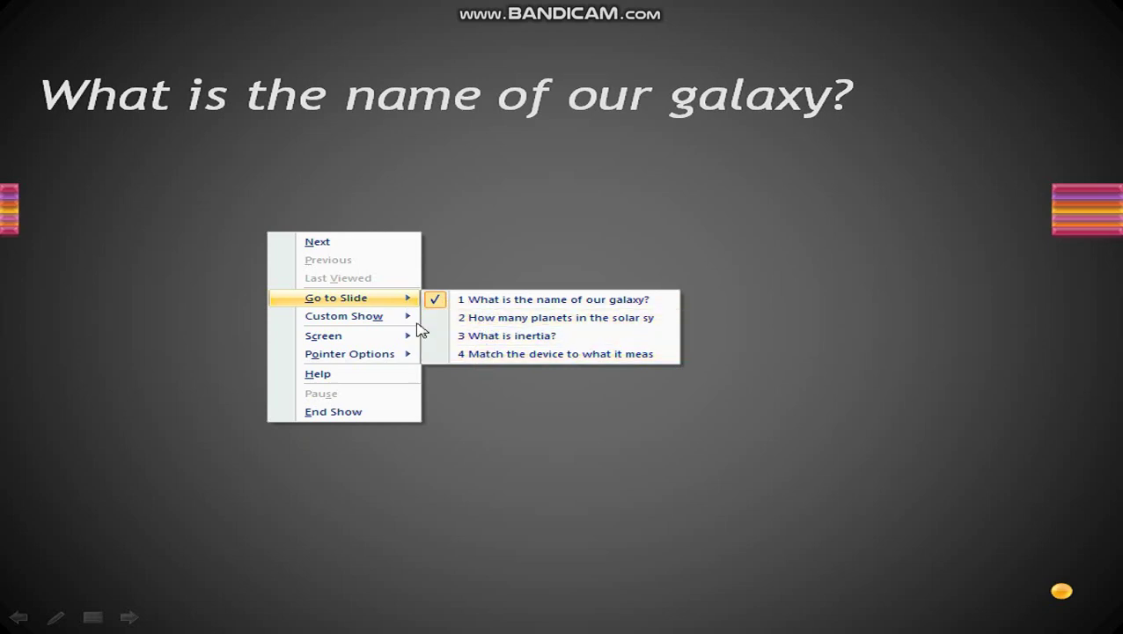
mouse_move(401, 324)
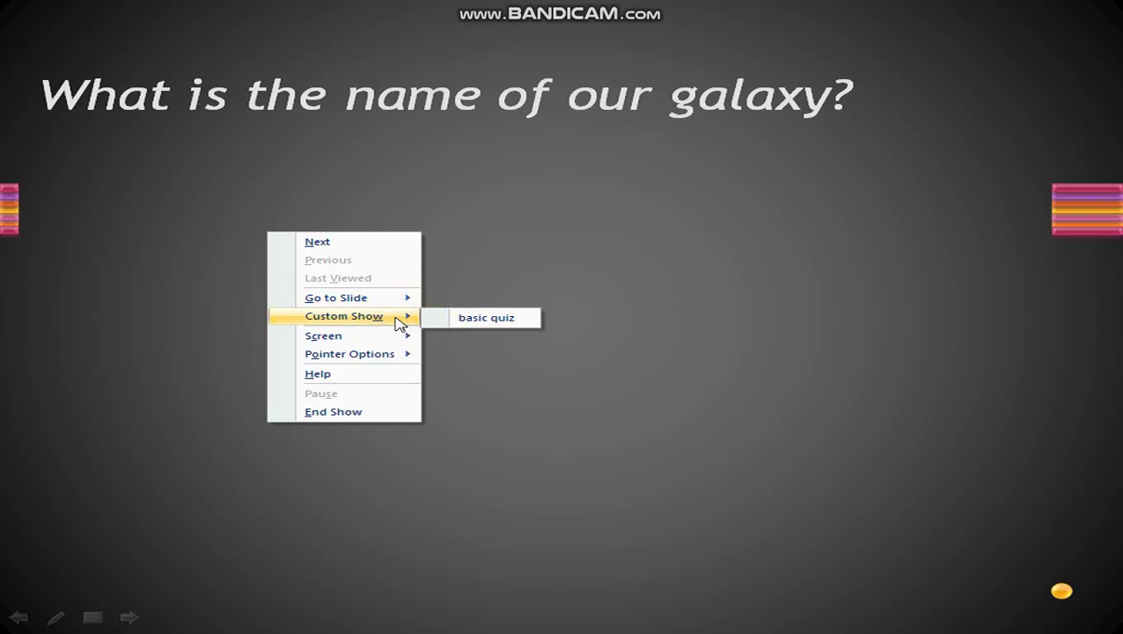
click(457, 317)
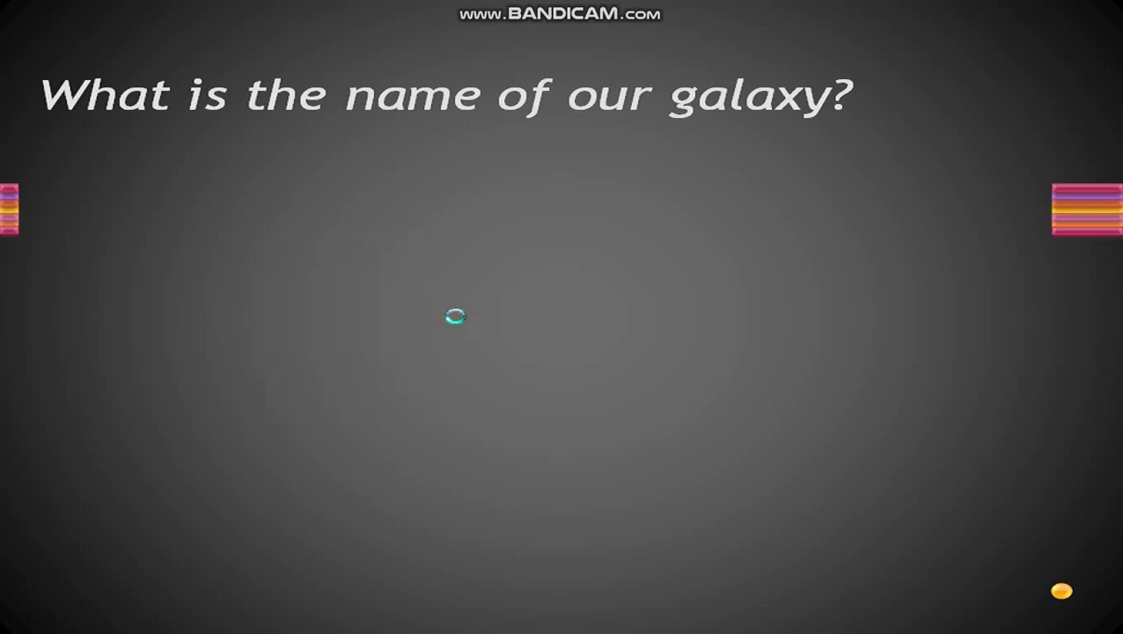
Step: Advance through the Sun true-or-false and matching slides to the end of the show
click(457, 324)
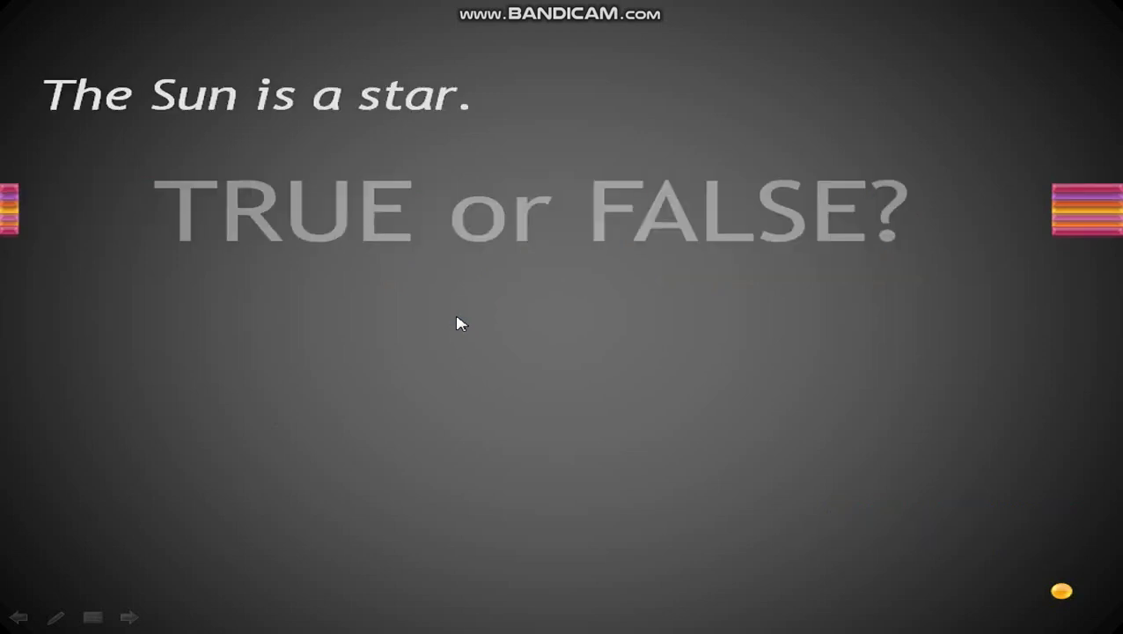
click(458, 322)
click(458, 322)
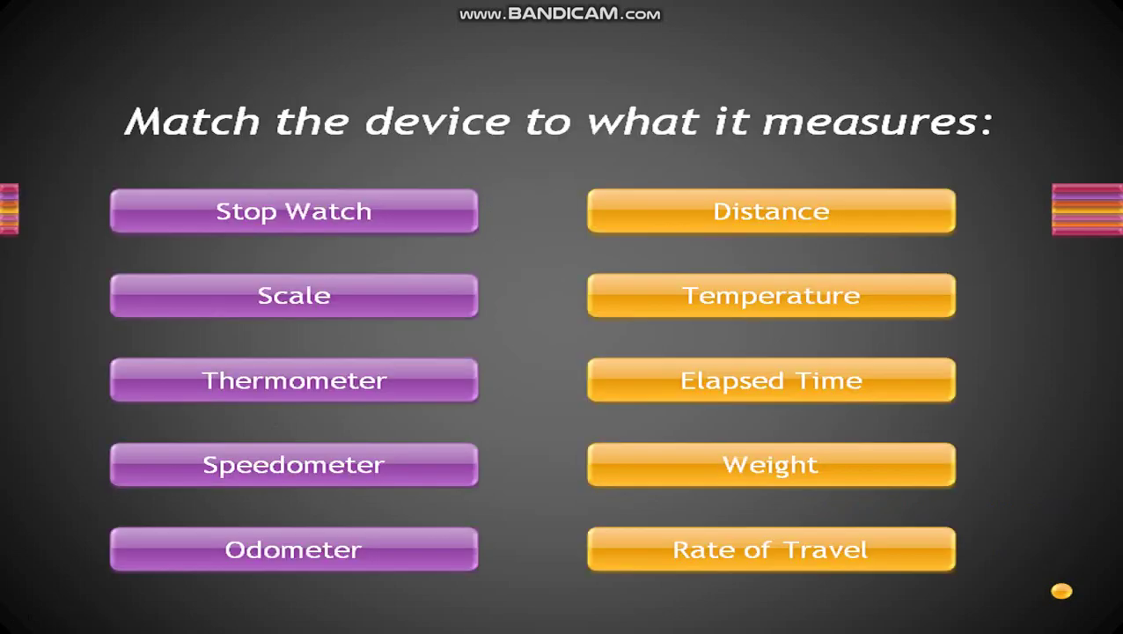
click(458, 323)
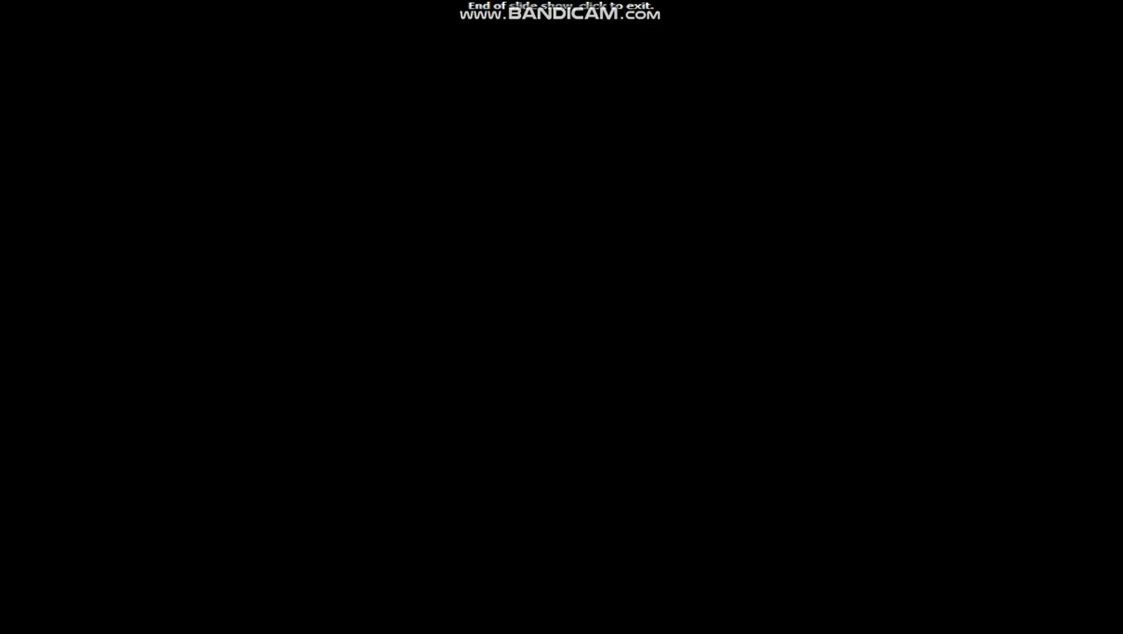
Step: Exit the finished show, restart it on slide 5, and bring up the Screen and Pointer Options menus
click(562, 316)
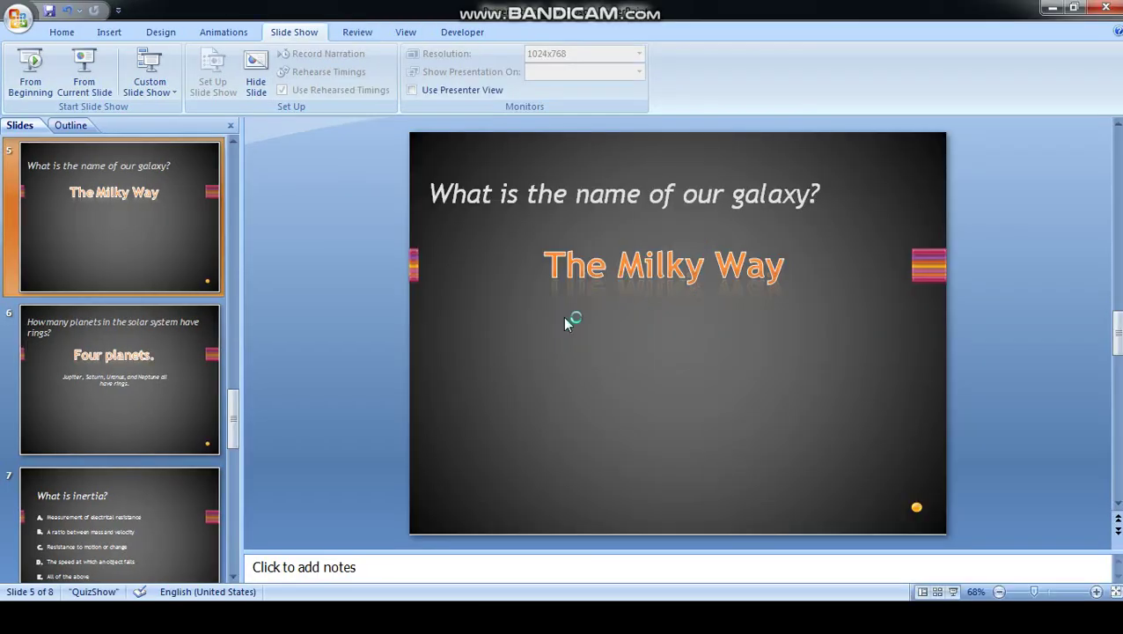
key(shift+F5)
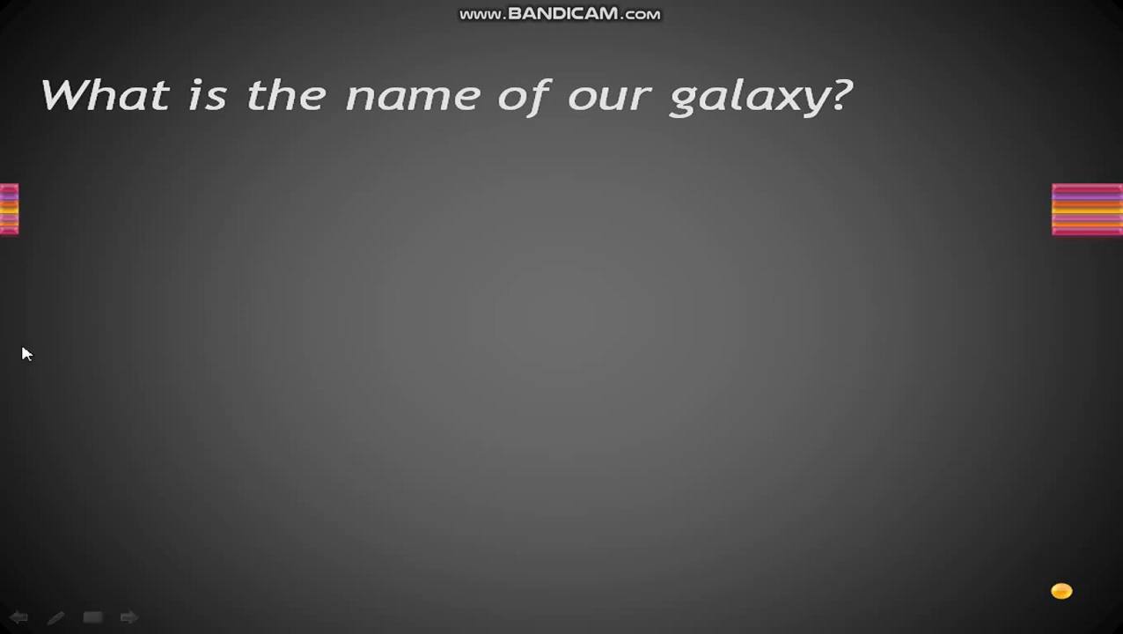
right_click(401, 262)
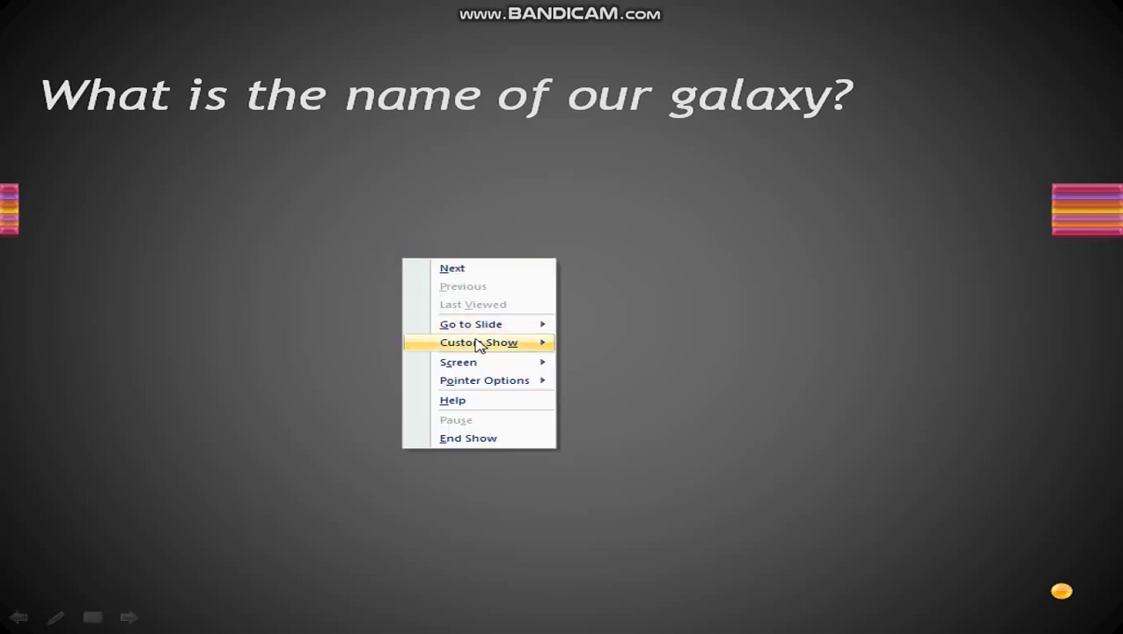
mouse_move(479, 364)
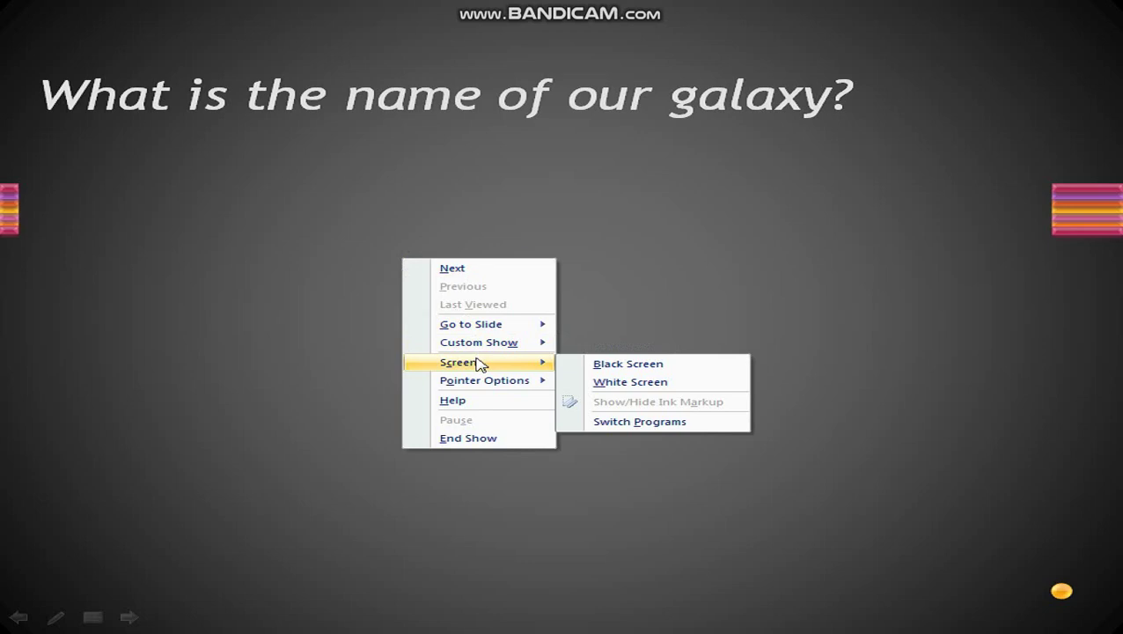
mouse_move(487, 384)
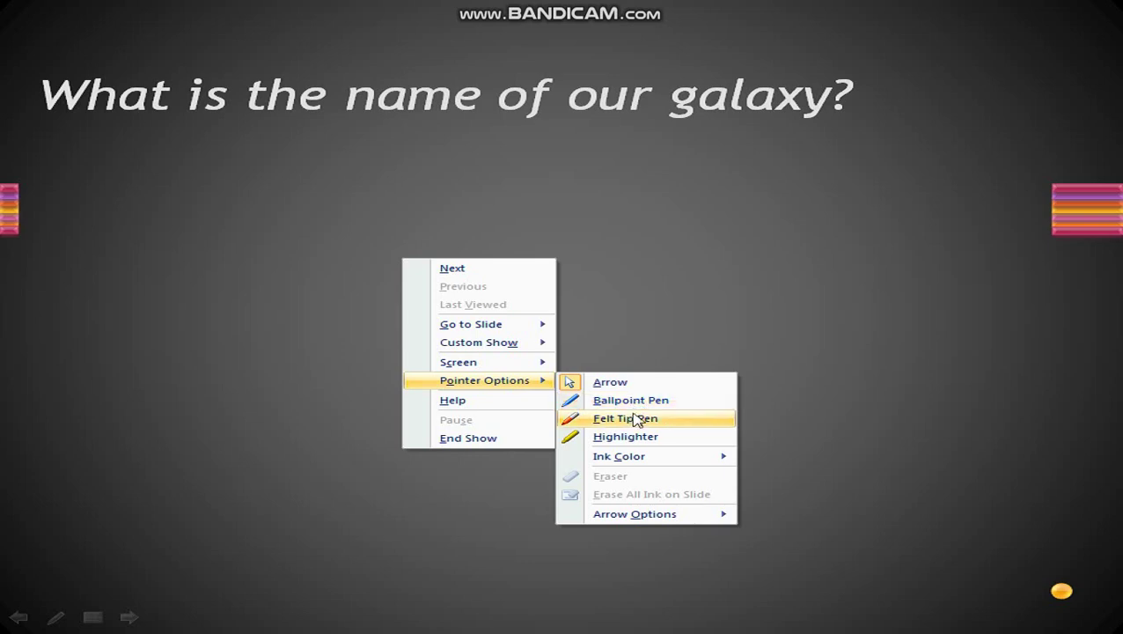
Step: Annotate slide 5 with the red felt tip pen, underlining the galaxy question and drawing loops and arcs
click(636, 418)
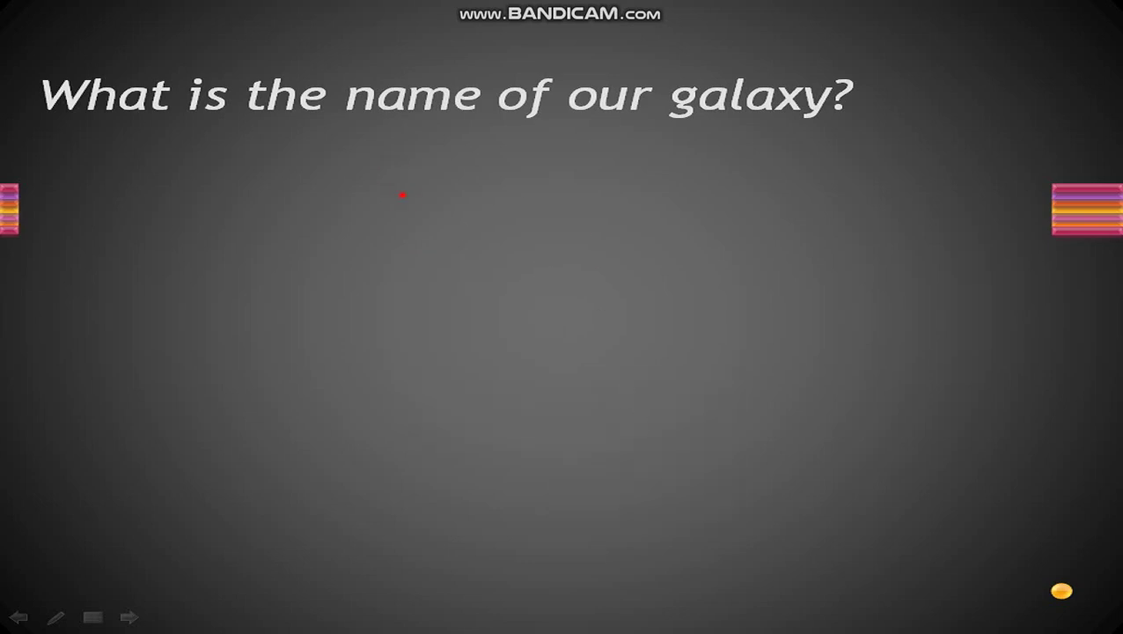
drag(402, 195, 539, 143)
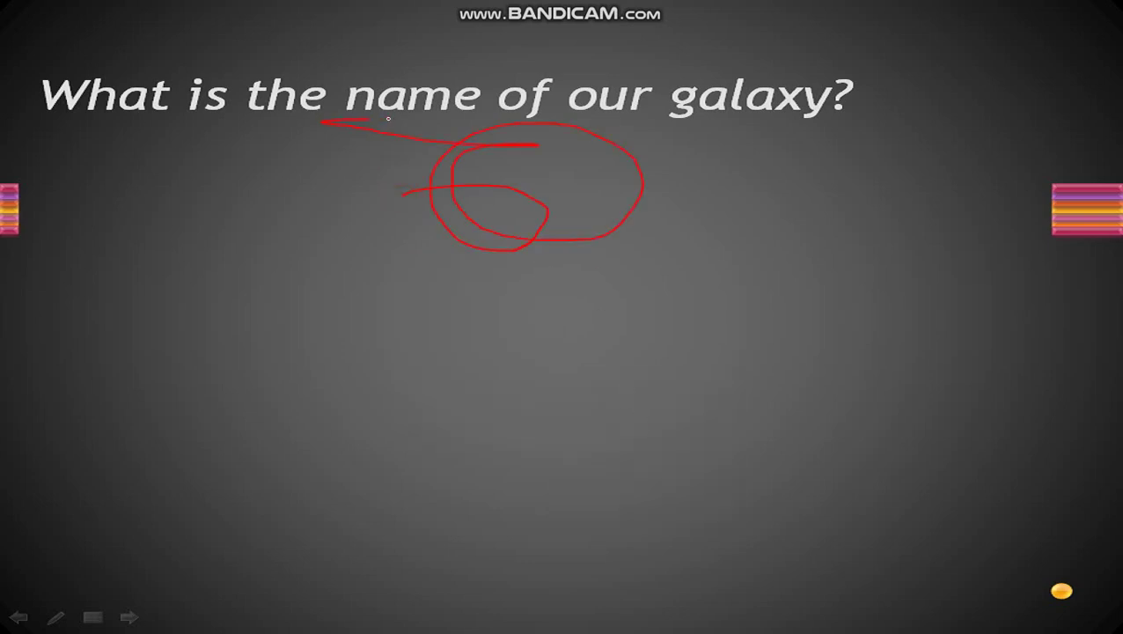
drag(458, 120, 779, 120)
drag(205, 401, 203, 405)
mouse_move(254, 297)
mouse_down()
mouse_move(694, 252)
mouse_move(722, 393)
mouse_move(510, 250)
mouse_move(607, 242)
mouse_move(552, 292)
mouse_up()
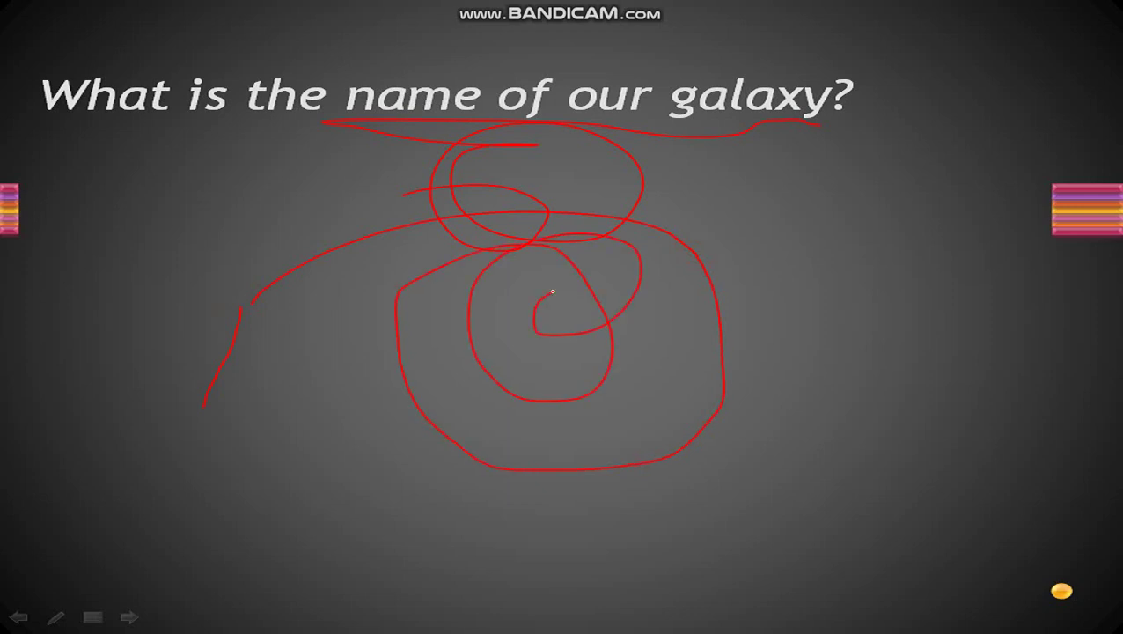
right_click(503, 247)
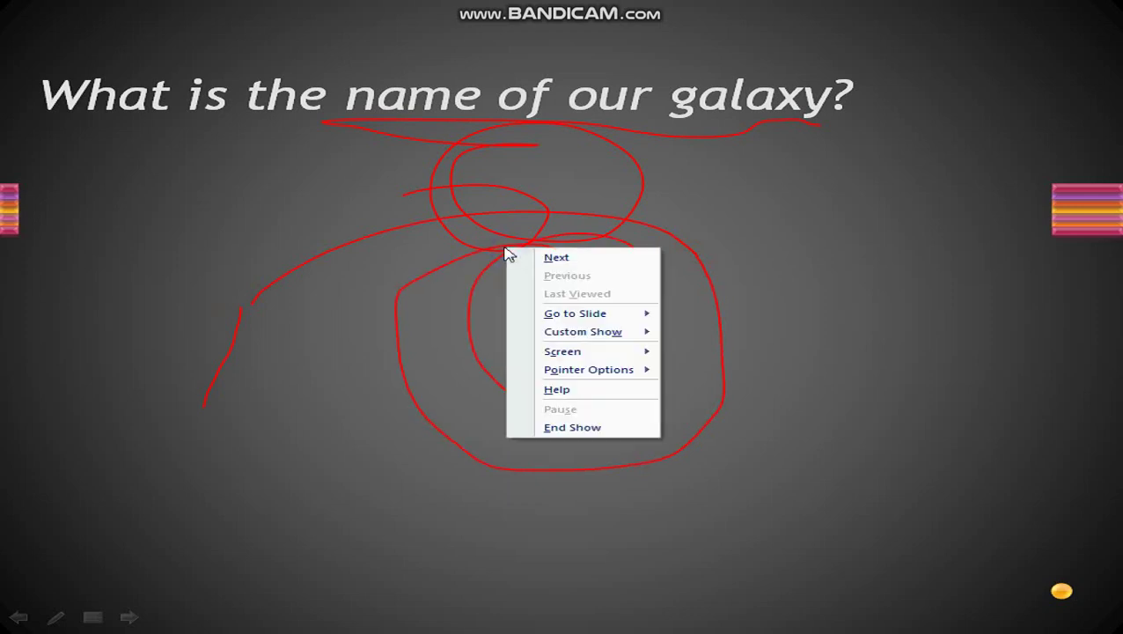
mouse_move(567, 355)
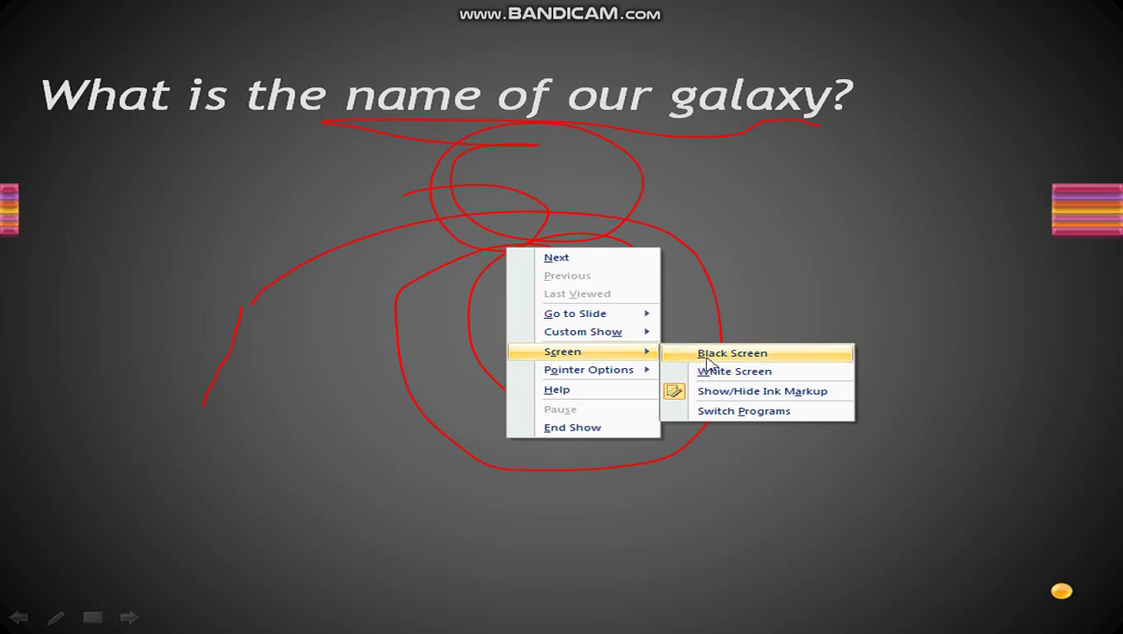
Step: Black out the screen and sketch a red sun: a loop with rays radiating outward
click(708, 357)
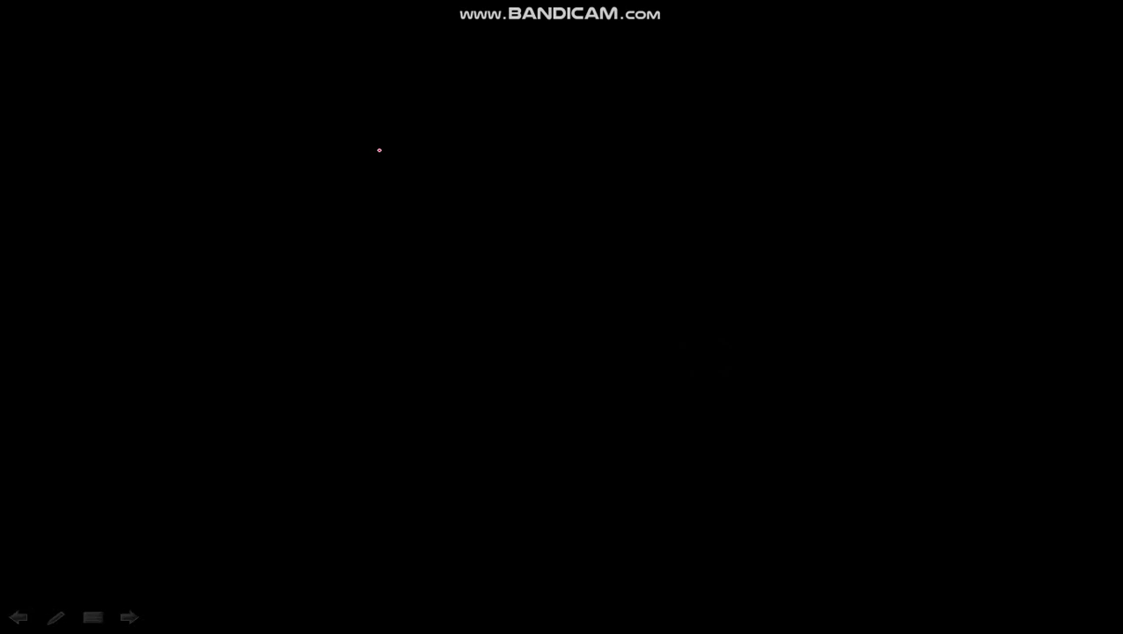
drag(497, 192, 468, 142)
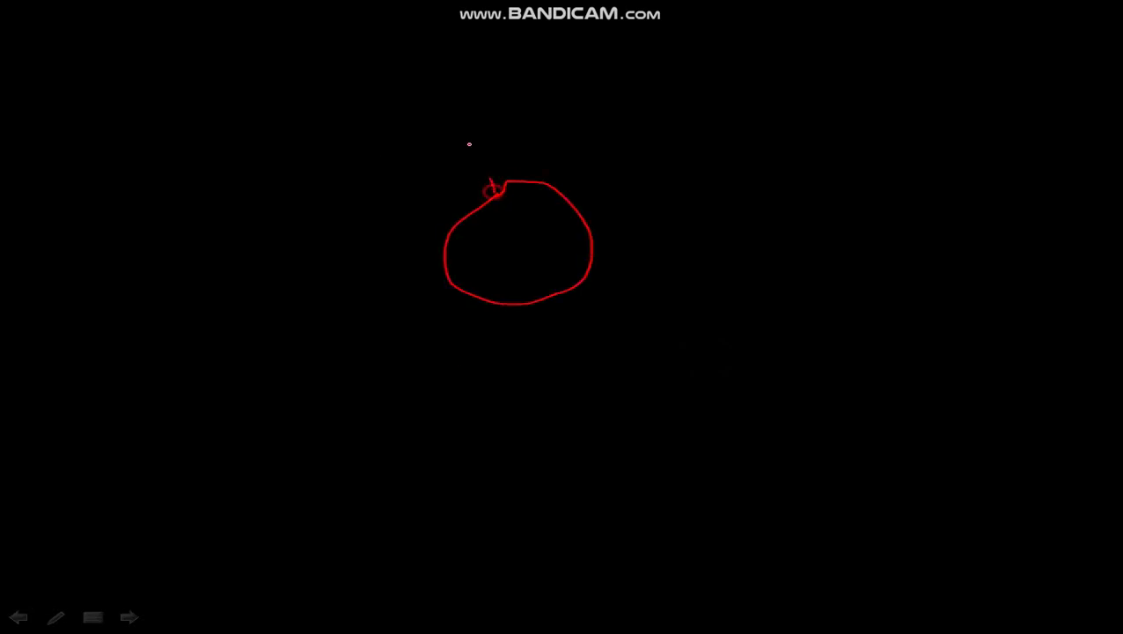
drag(519, 178, 512, 101)
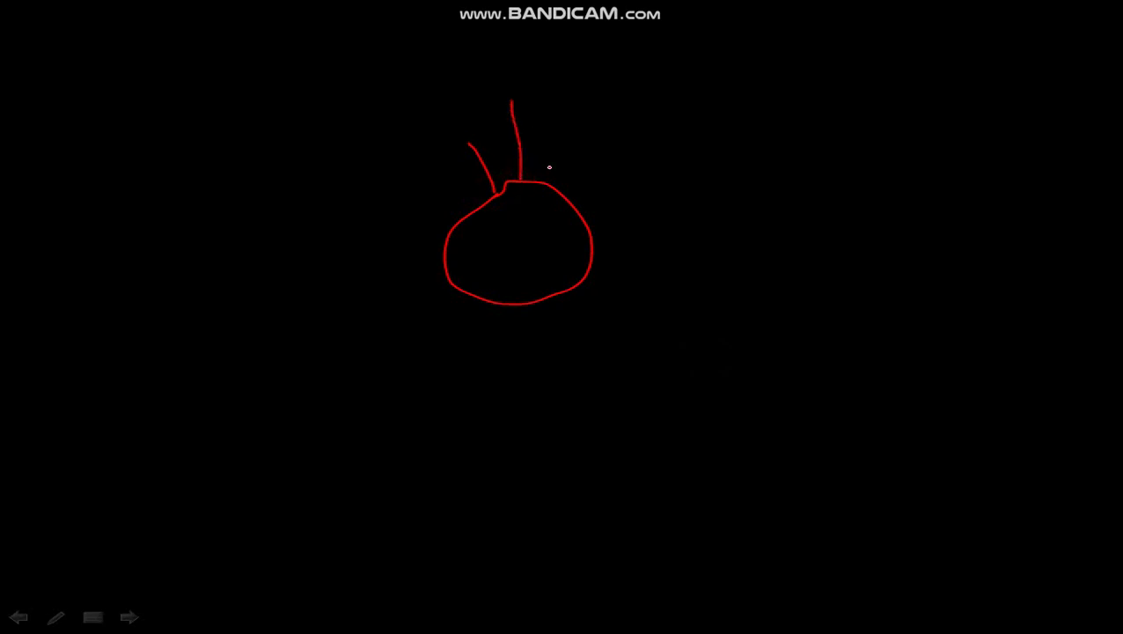
drag(546, 182, 573, 137)
drag(570, 199, 679, 115)
drag(589, 227, 695, 212)
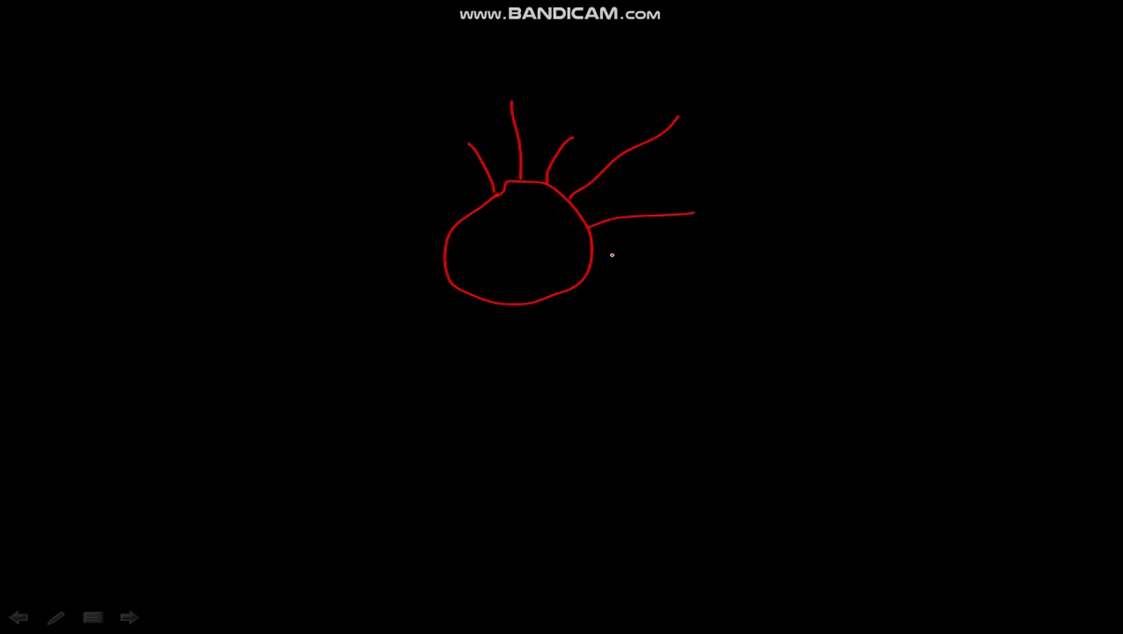
drag(599, 255, 705, 267)
drag(589, 282, 672, 345)
right_click(250, 335)
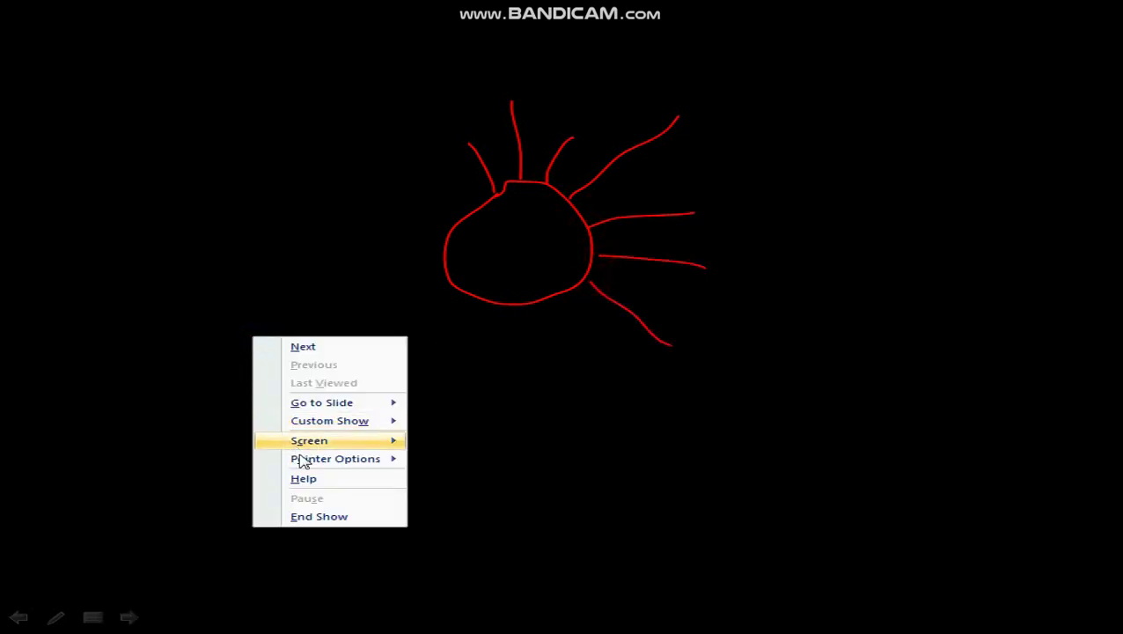
mouse_move(310, 447)
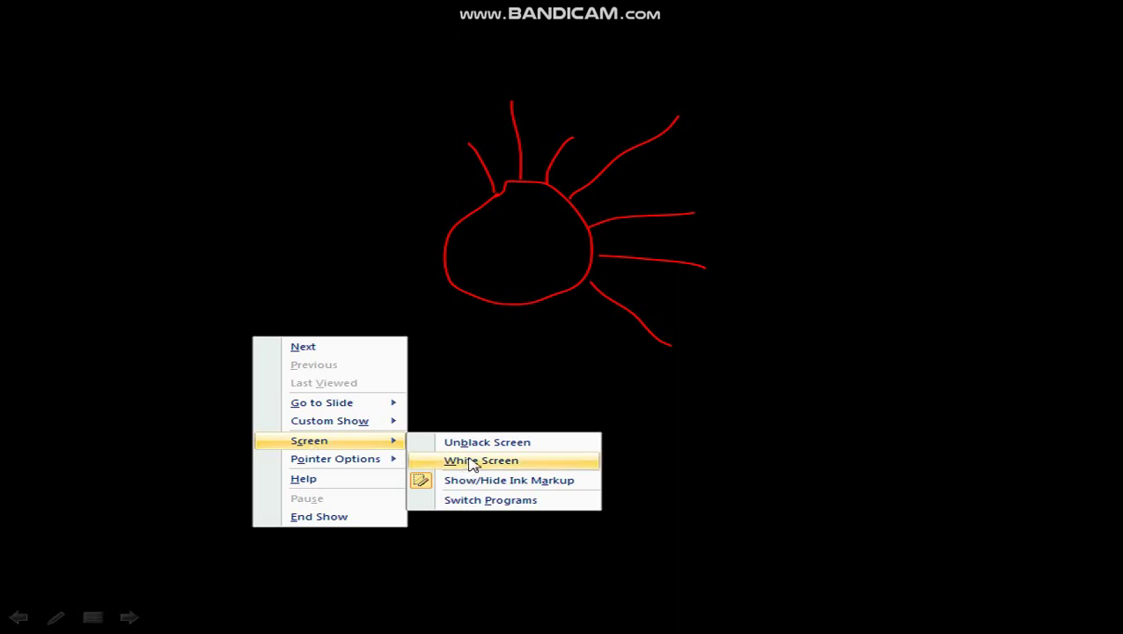
Step: Turn the screen white, draw red loops, then switch the ink to blue and scribble blue loops
click(479, 461)
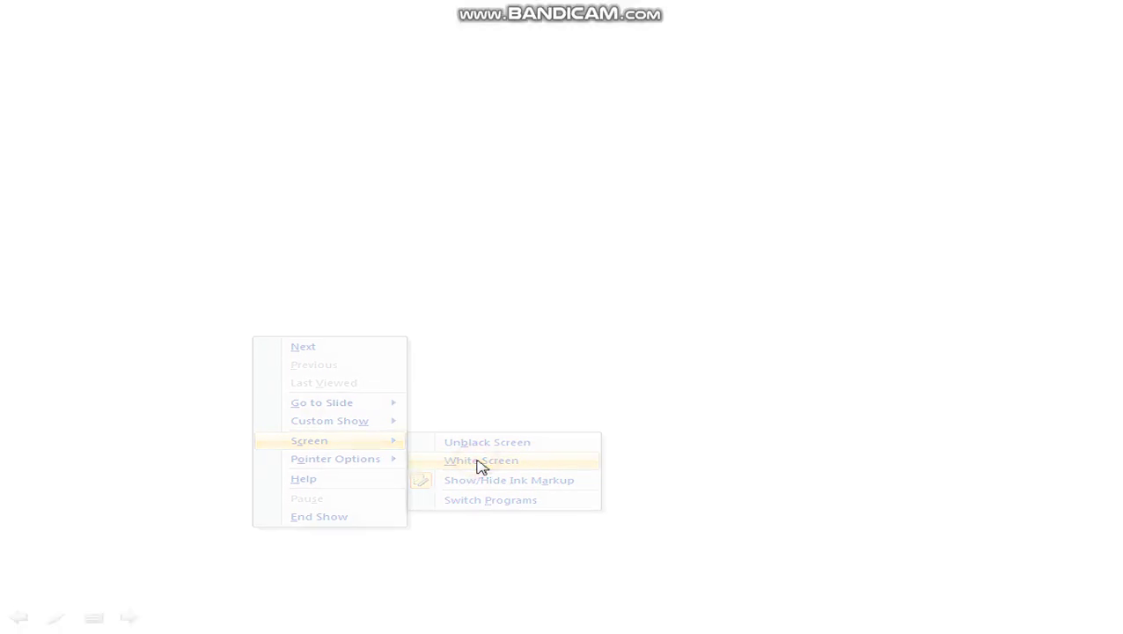
mouse_move(427, 320)
mouse_down()
mouse_move(555, 288)
mouse_move(536, 285)
mouse_up()
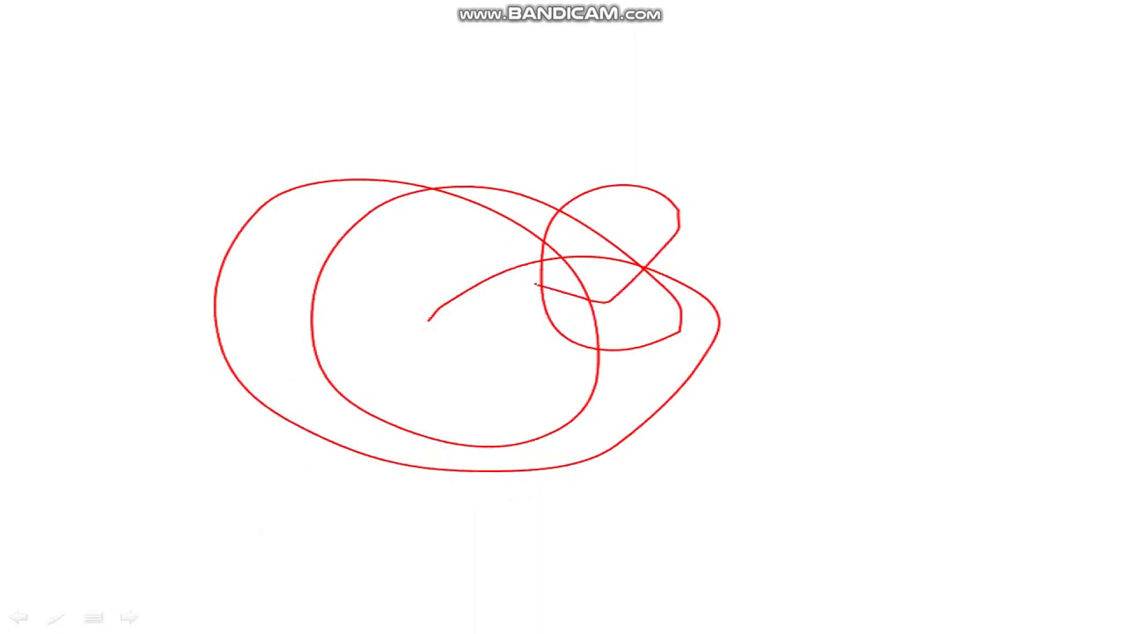
right_click(543, 125)
mouse_move(616, 254)
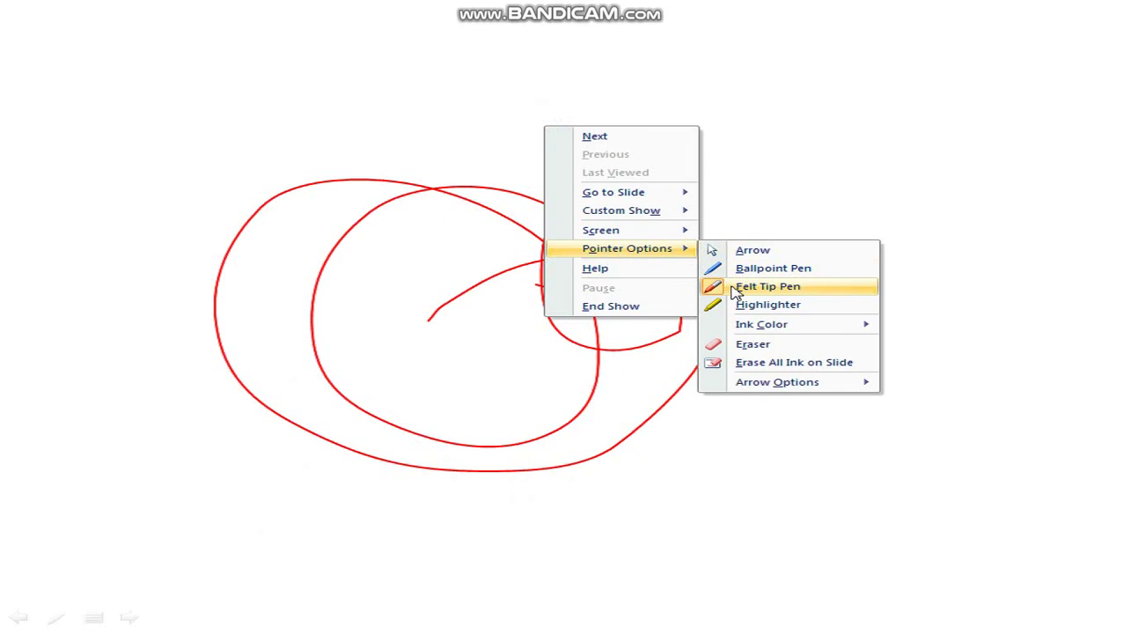
mouse_move(761, 322)
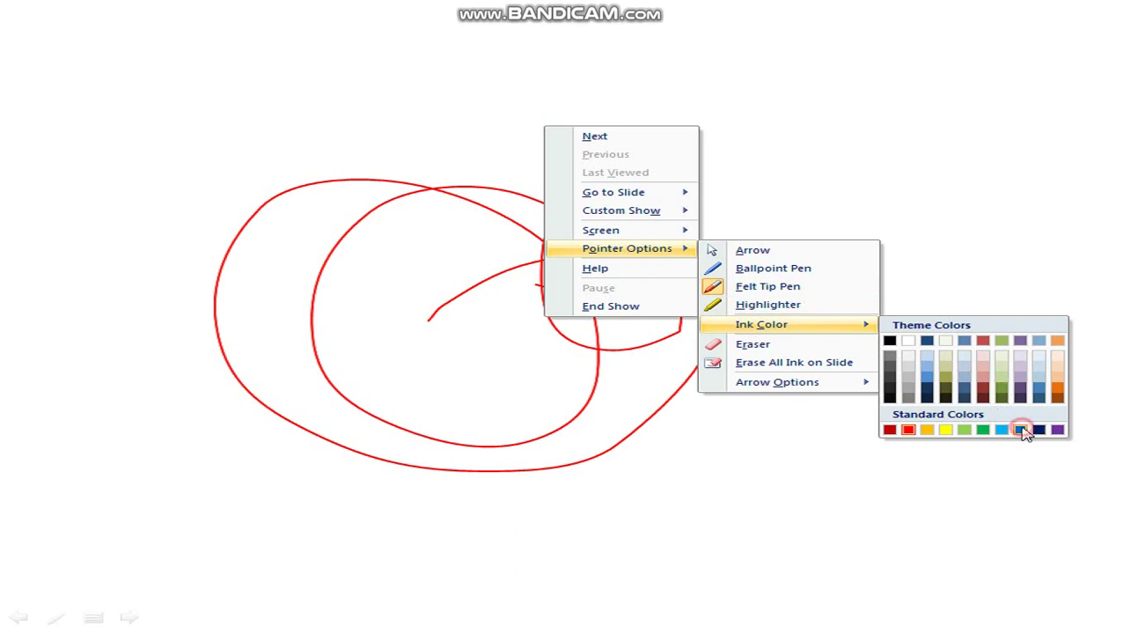
click(1024, 431)
drag(779, 386, 618, 410)
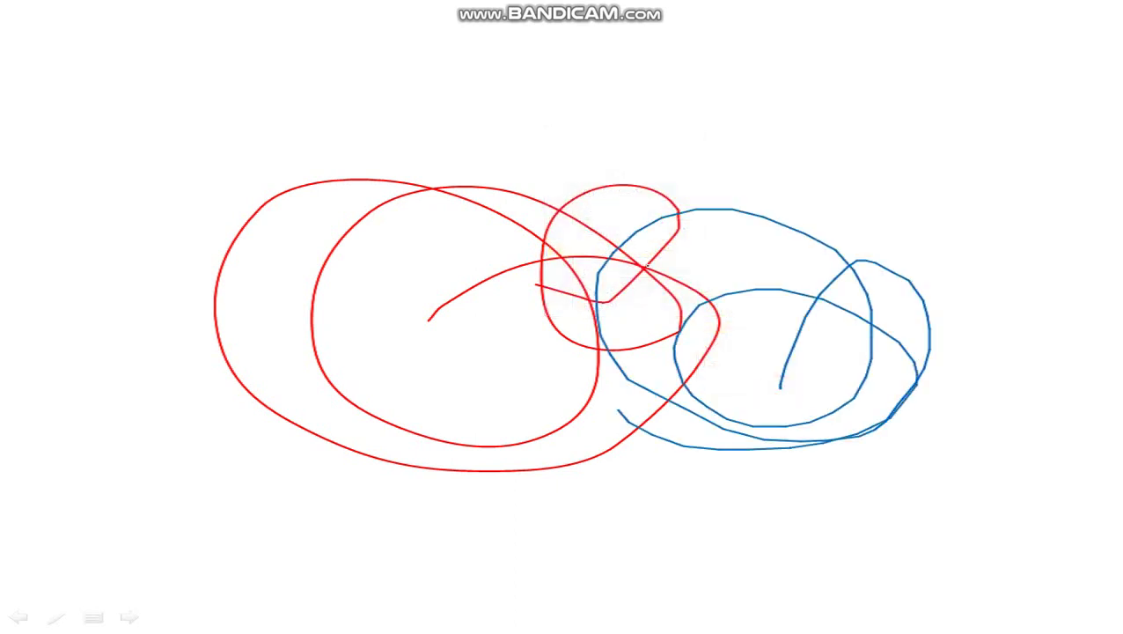
drag(983, 384, 720, 404)
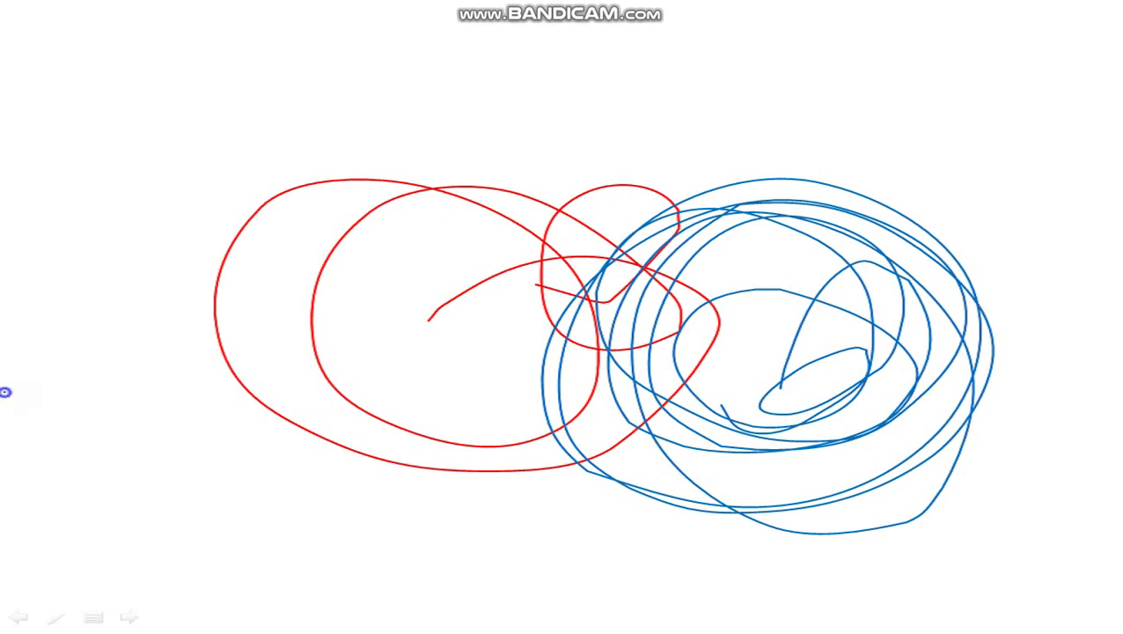
Step: Leave the white screen with W and return to the galaxy question slide
right_click(6, 393)
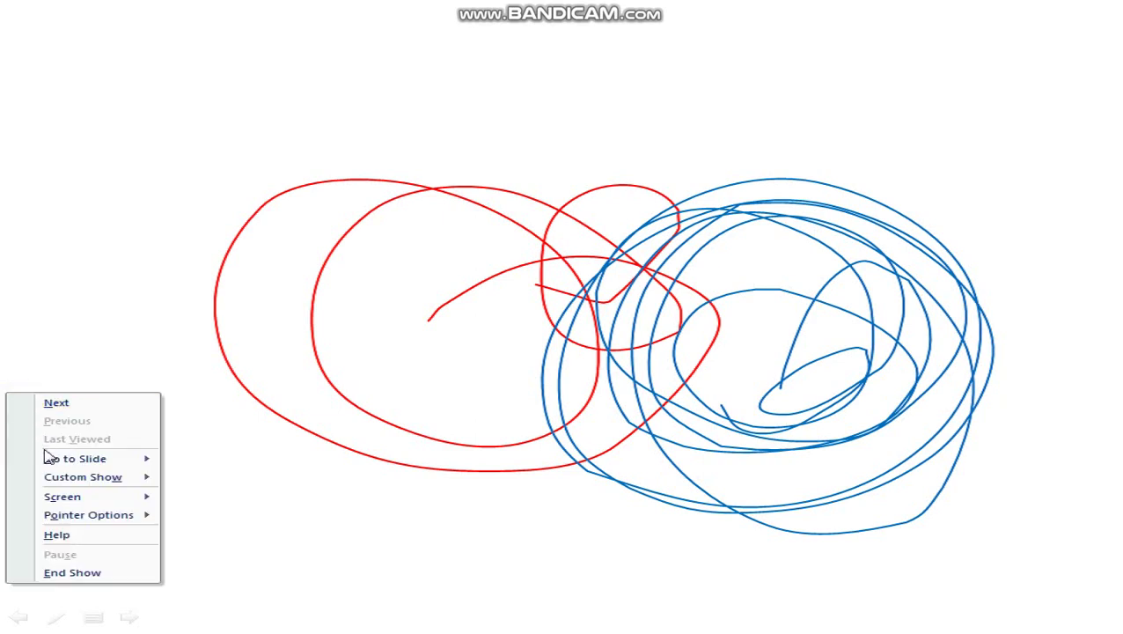
mouse_move(75, 504)
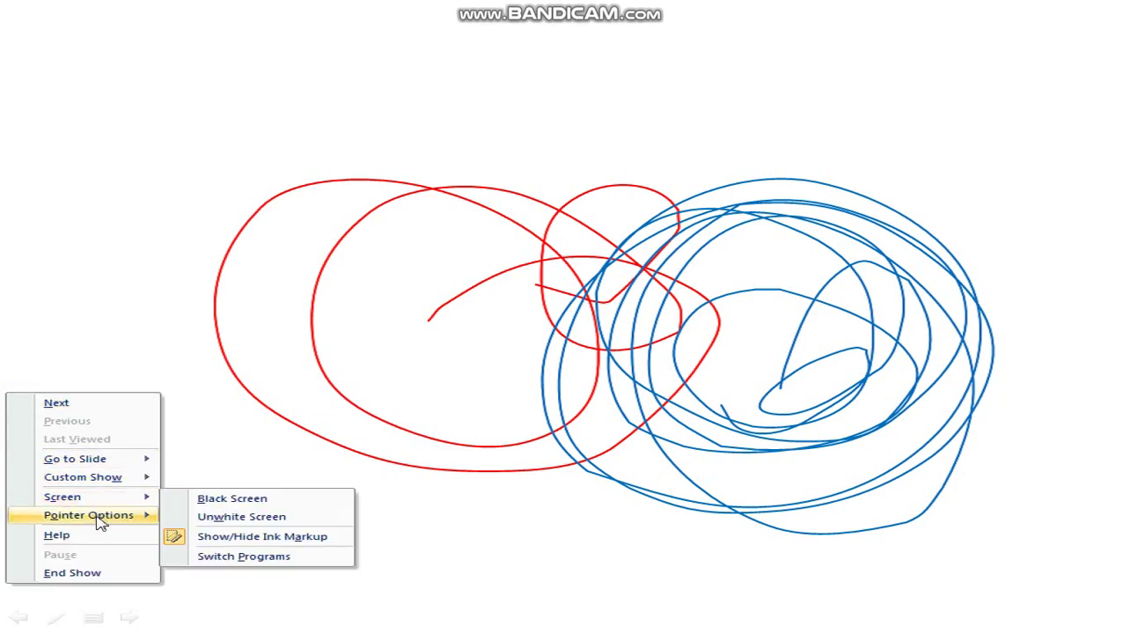
mouse_move(99, 520)
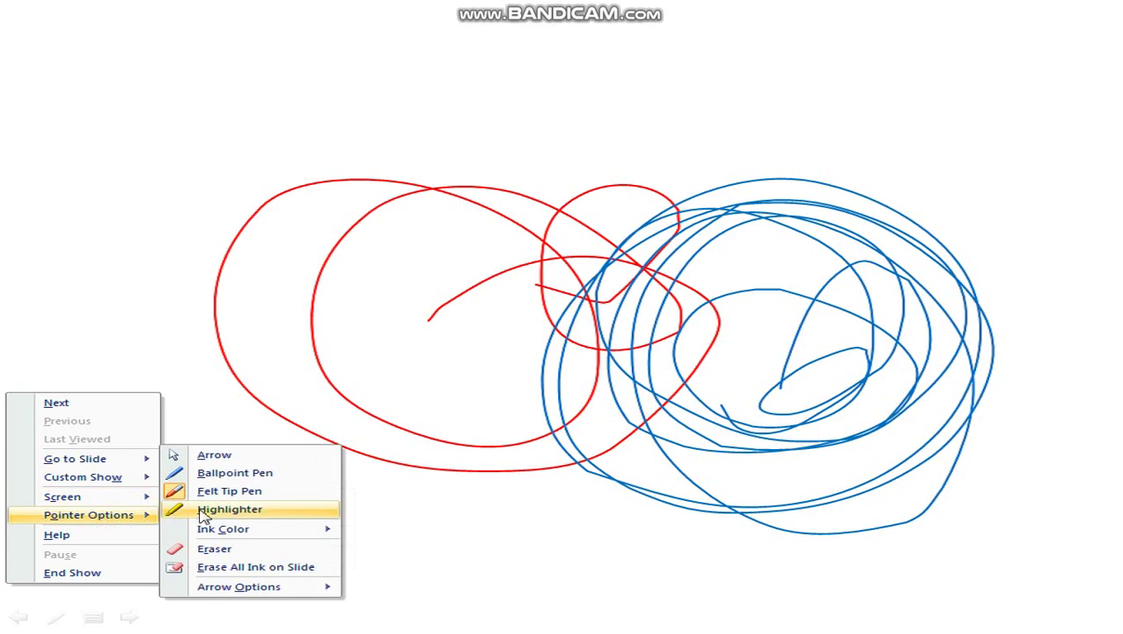
click(235, 378)
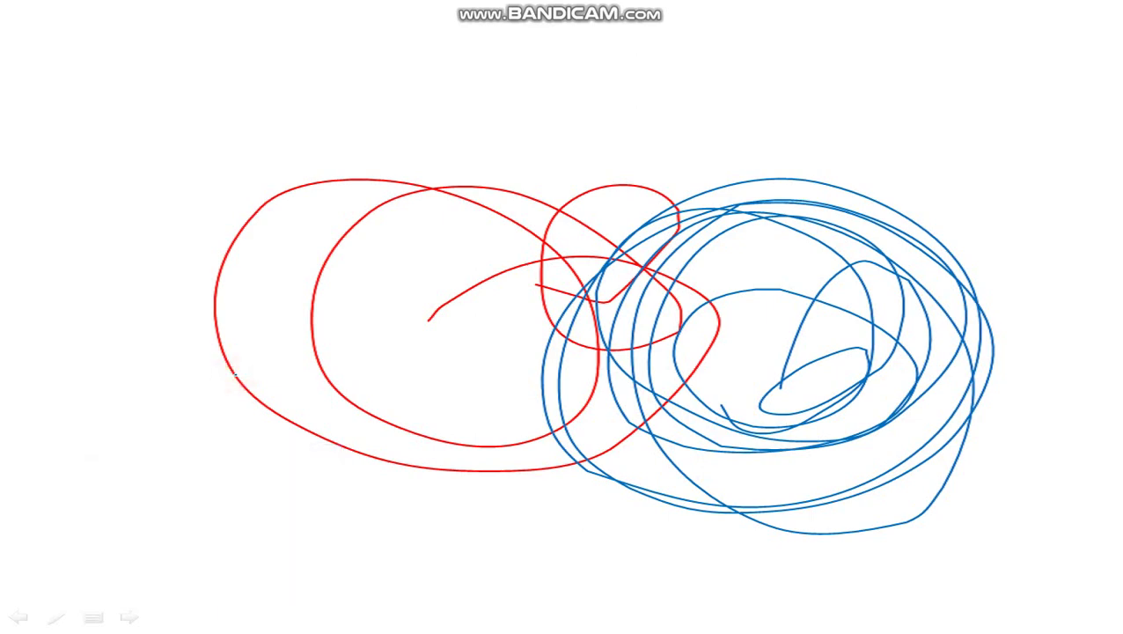
key(w)
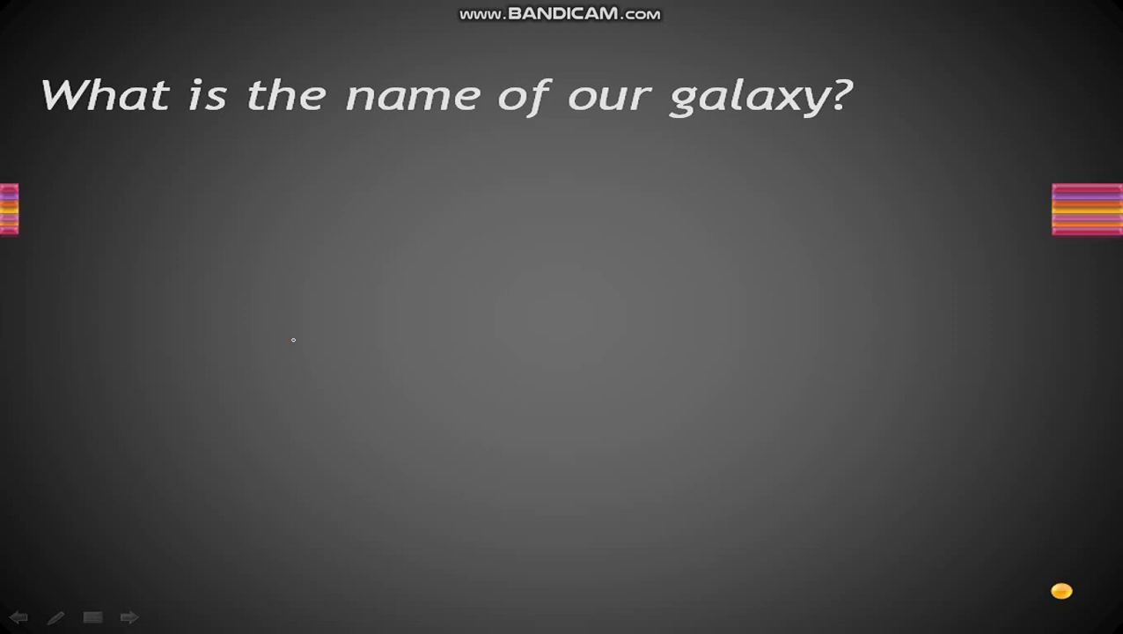
Step: Switch to the highlighter and highlight 'galaxy?' in the slide title in yellow
right_click(380, 216)
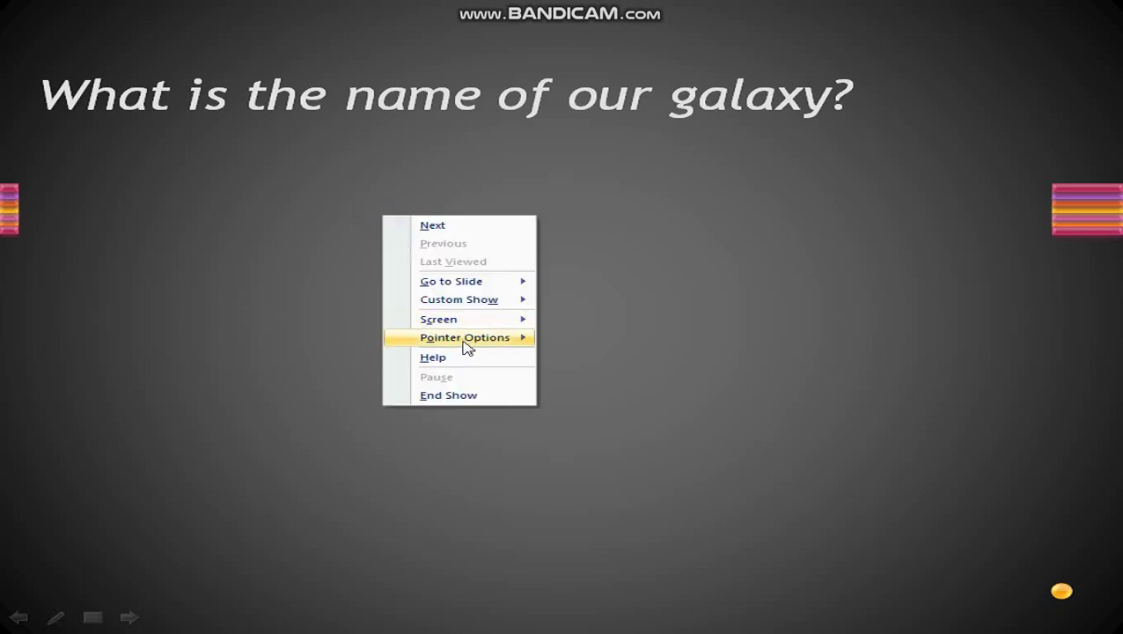
mouse_move(467, 345)
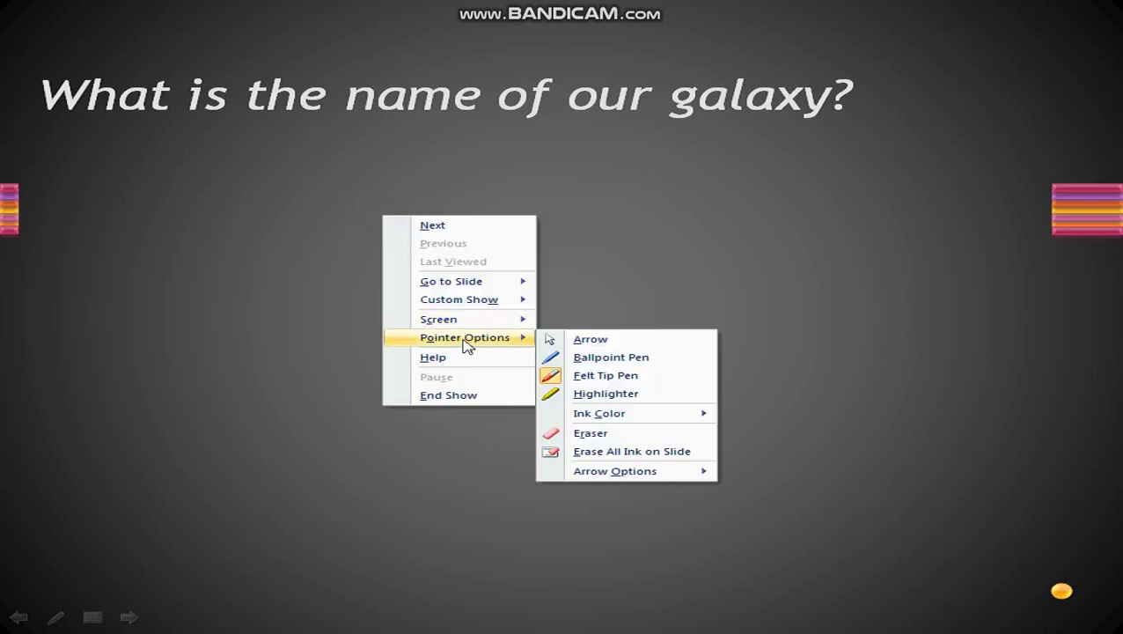
click(608, 394)
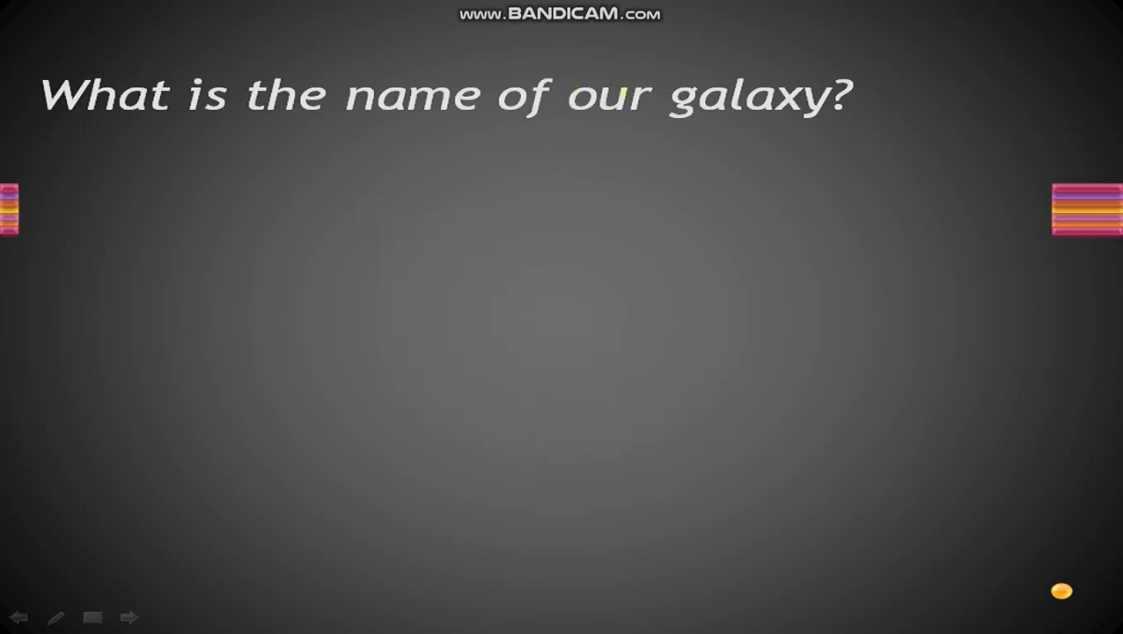
drag(673, 97, 841, 99)
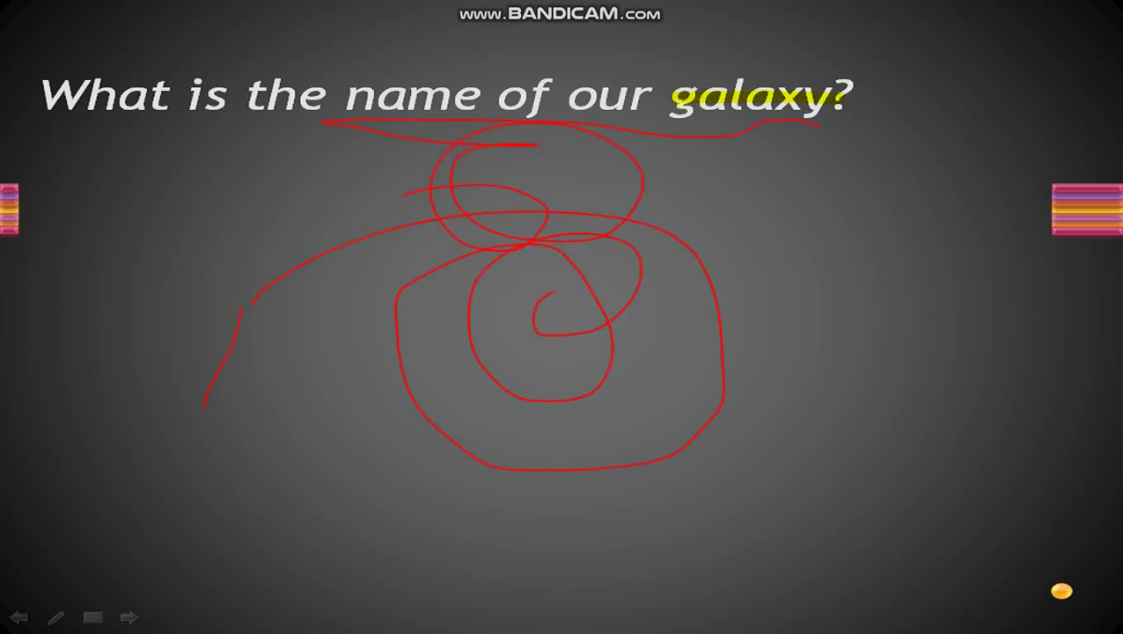
drag(750, 105, 838, 106)
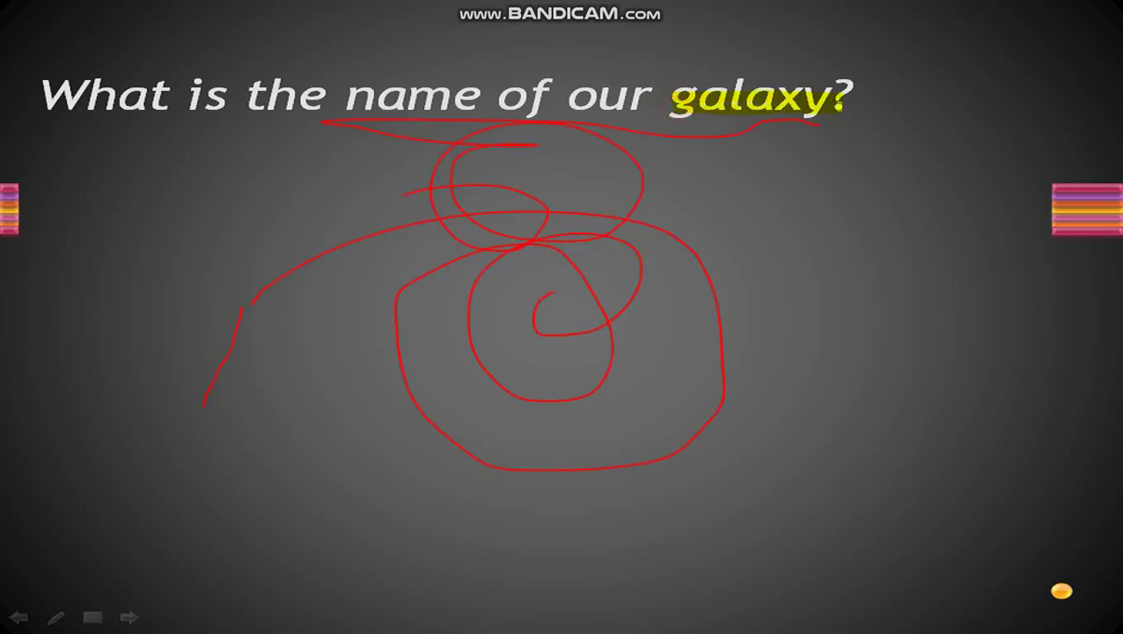
drag(674, 92, 866, 92)
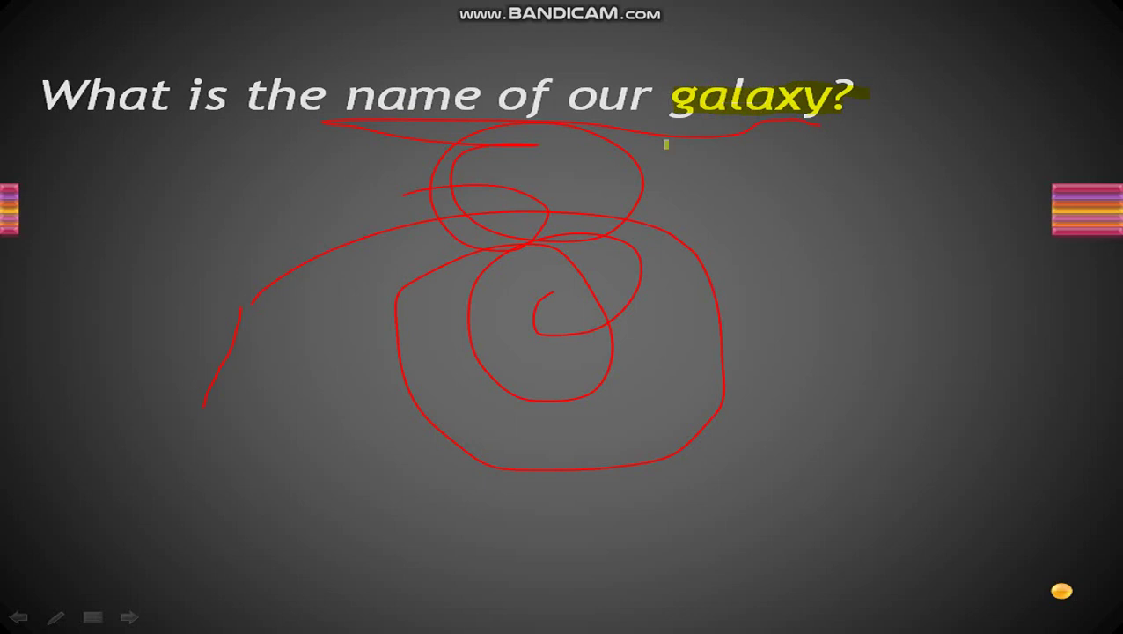
Step: Erase all ink from the galaxy question slide with Erase All Ink on Slide
right_click(668, 148)
mouse_move(709, 268)
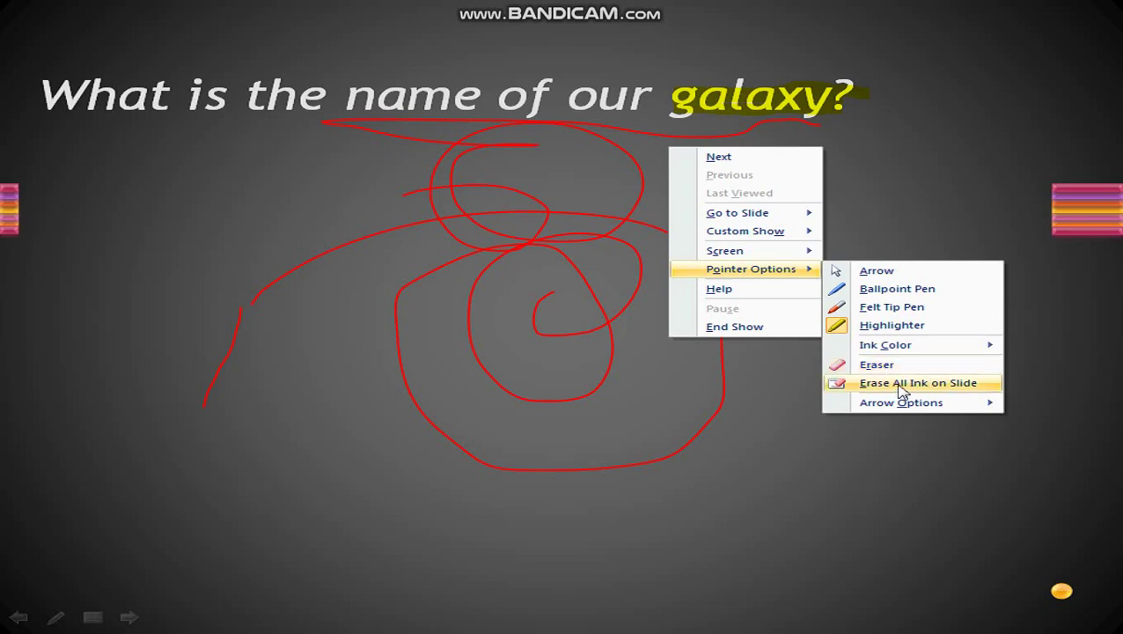
click(901, 390)
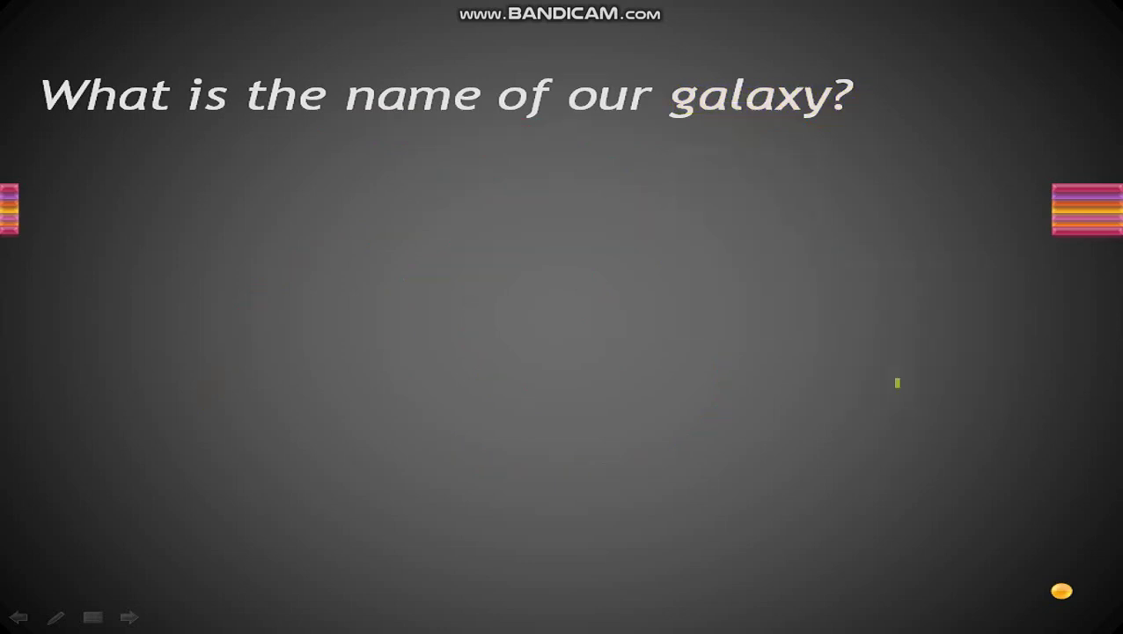
right_click(666, 219)
mouse_move(724, 328)
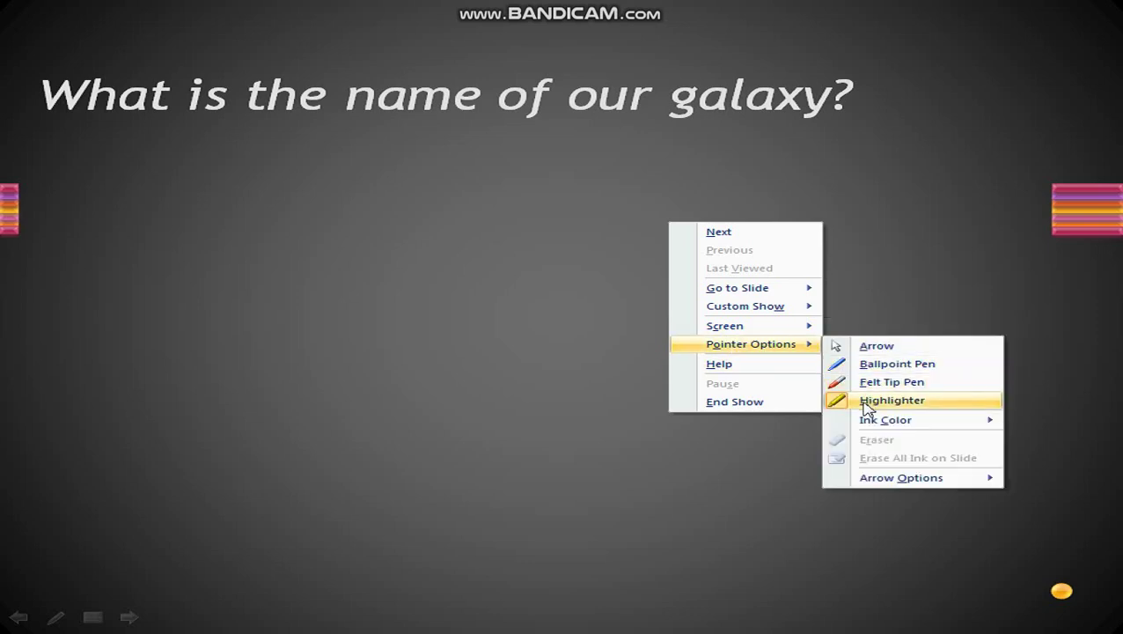
click(737, 365)
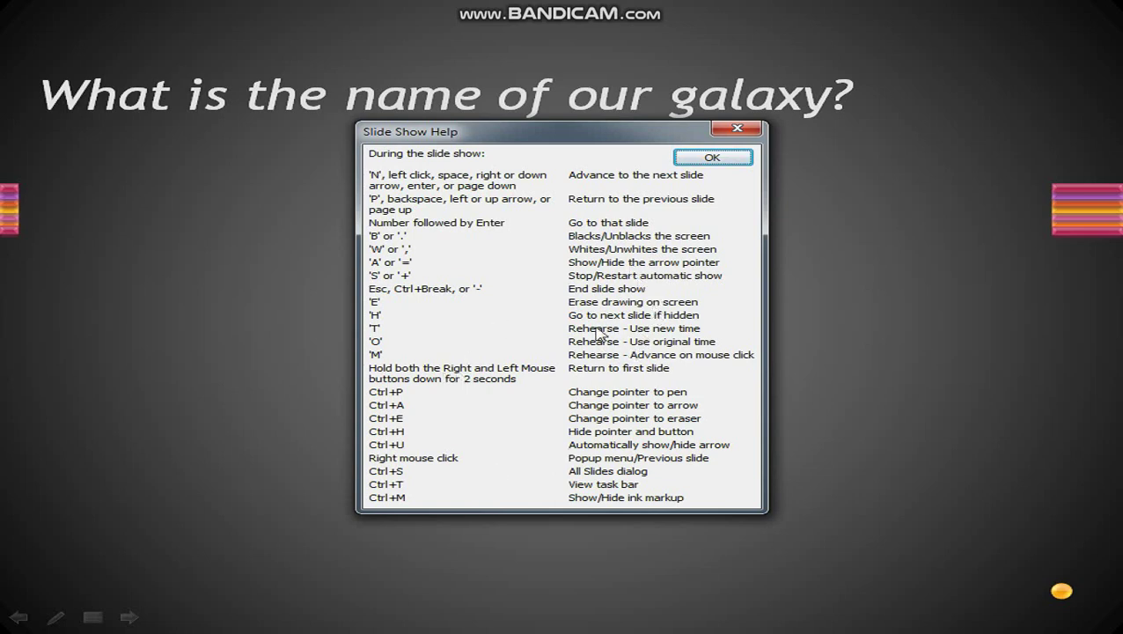
click(753, 130)
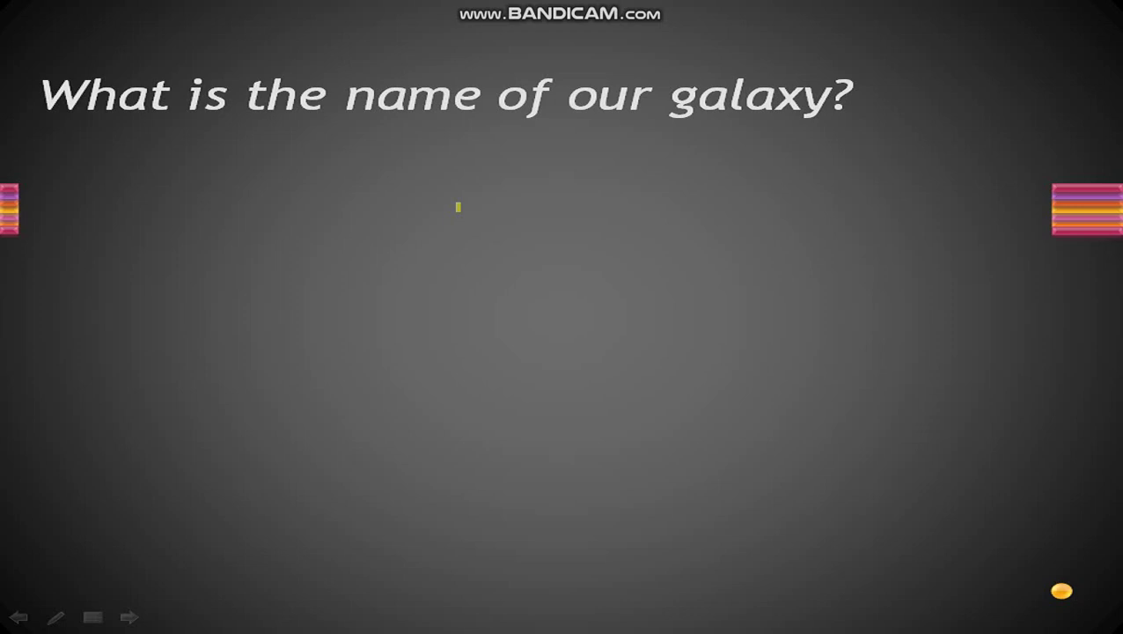
Step: End the slide show and select 'The Milky Way' text box on slide 5
key(Escape)
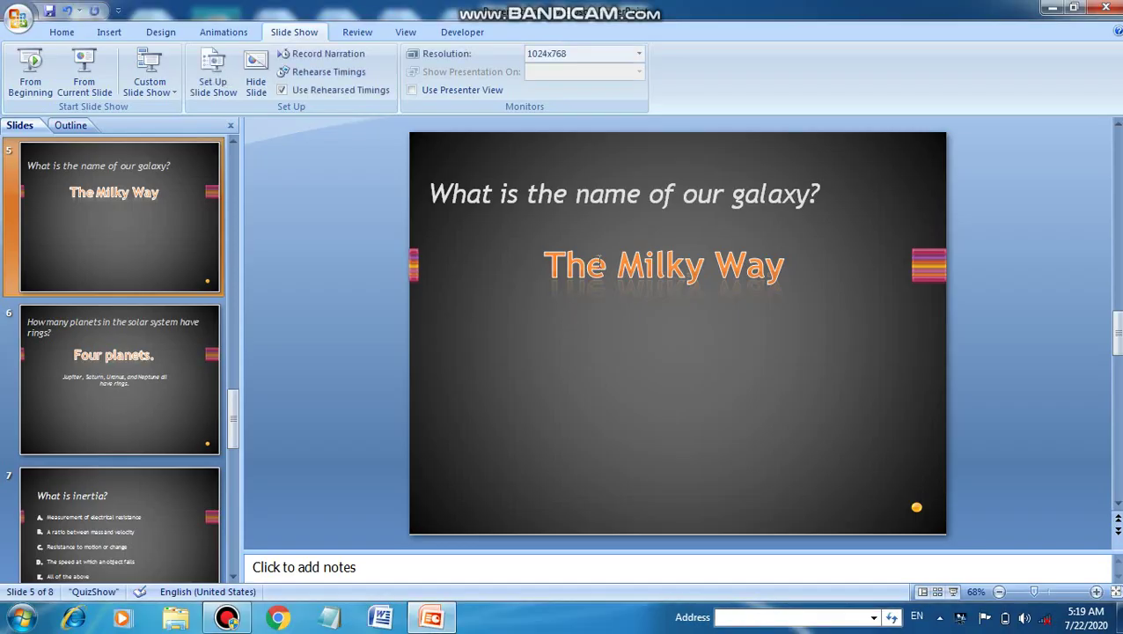
click(598, 261)
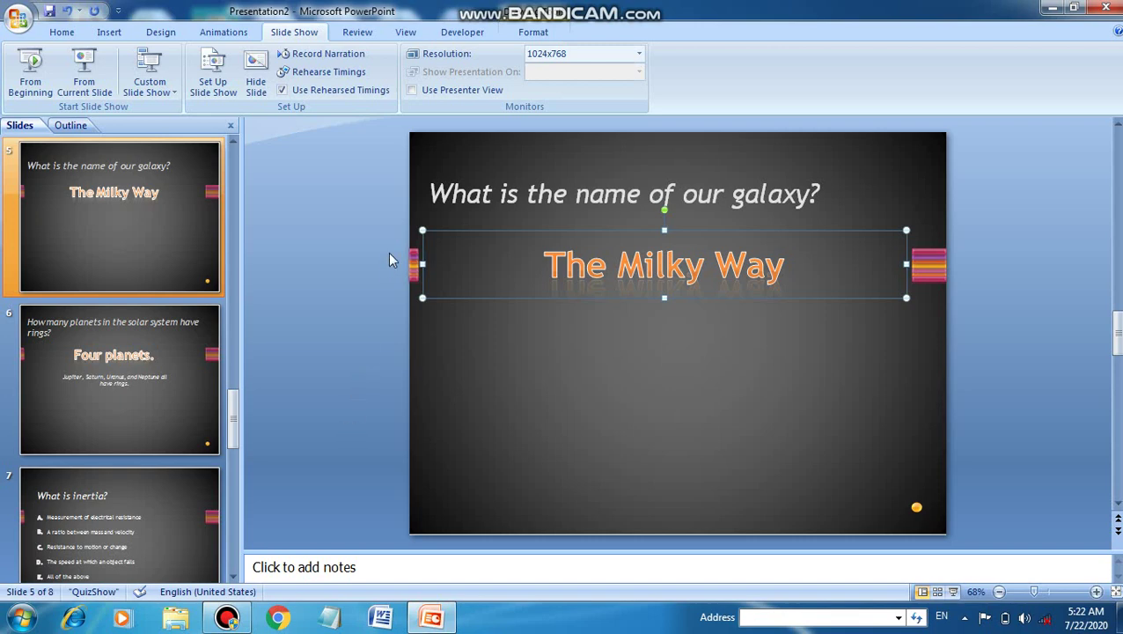
Step: Rehearse timings through slides 5 to 8, revealing each answer, for a total of 0:00:34
click(352, 74)
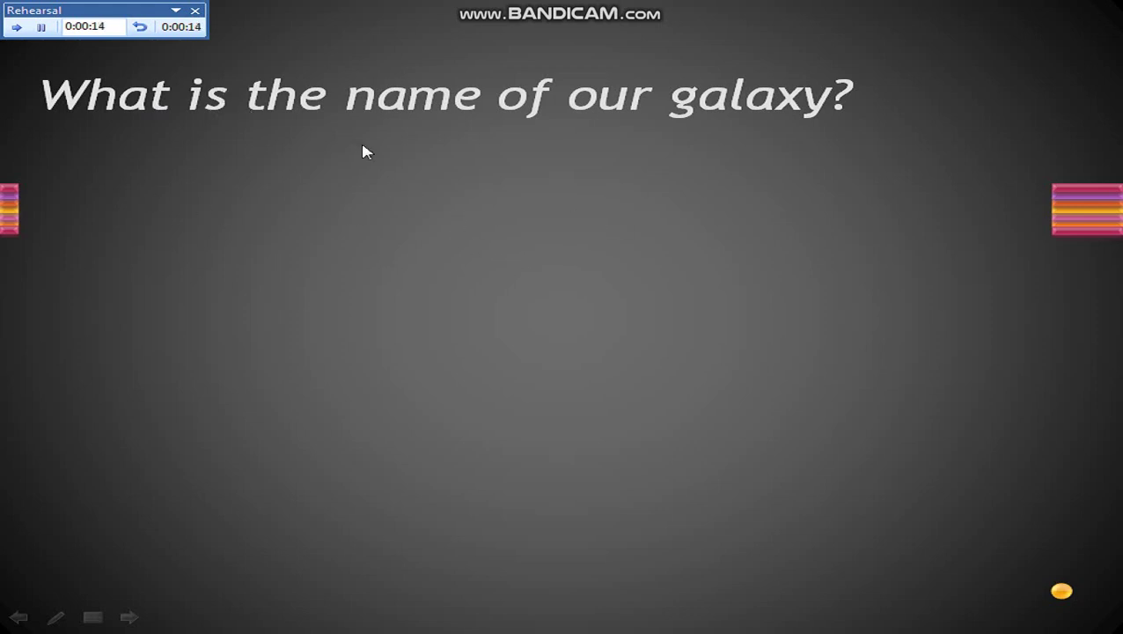
click(392, 143)
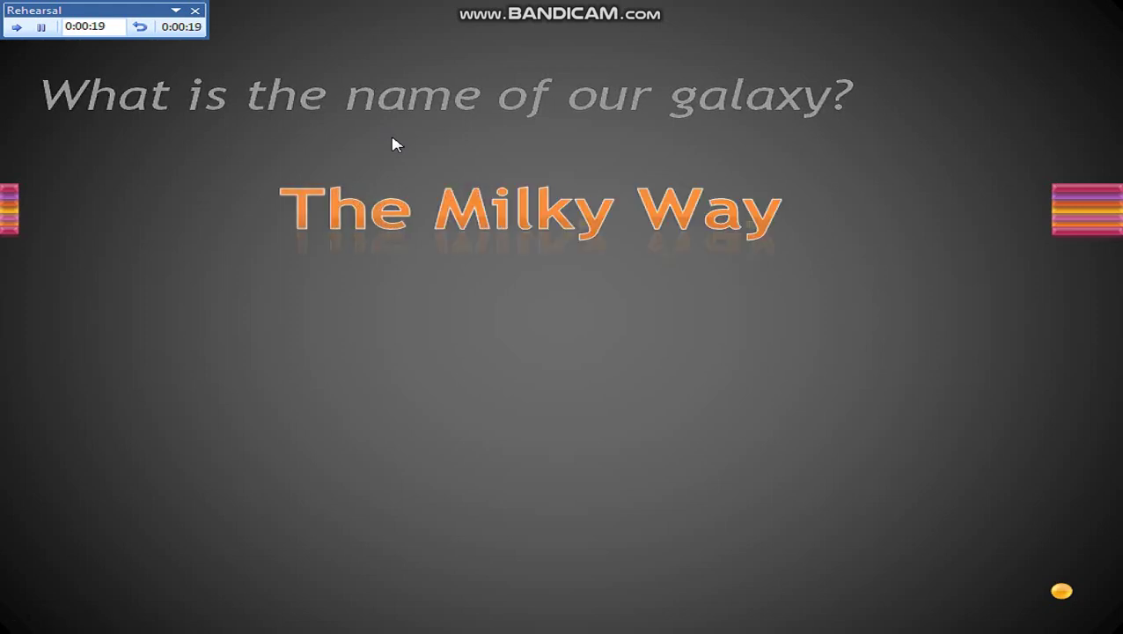
click(392, 143)
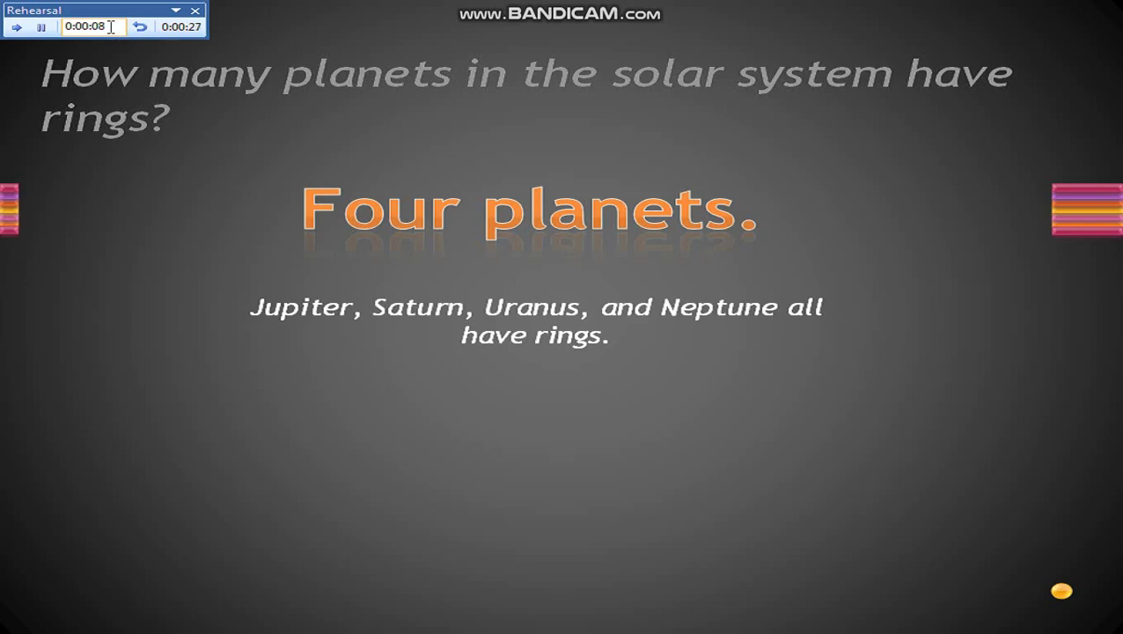
key(Right)
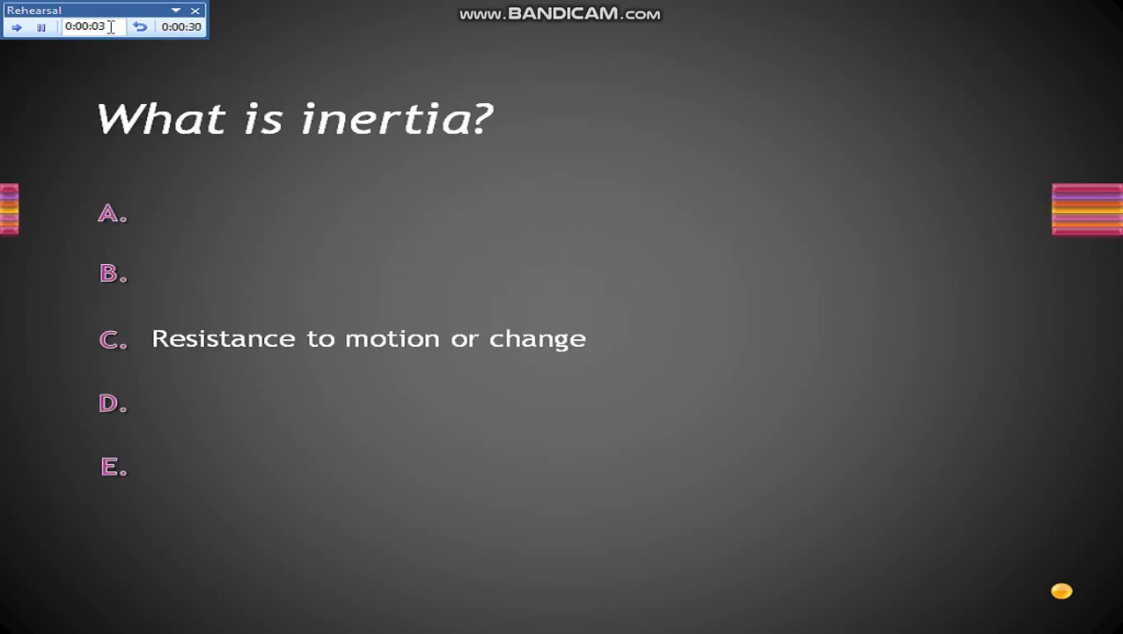
key(Right)
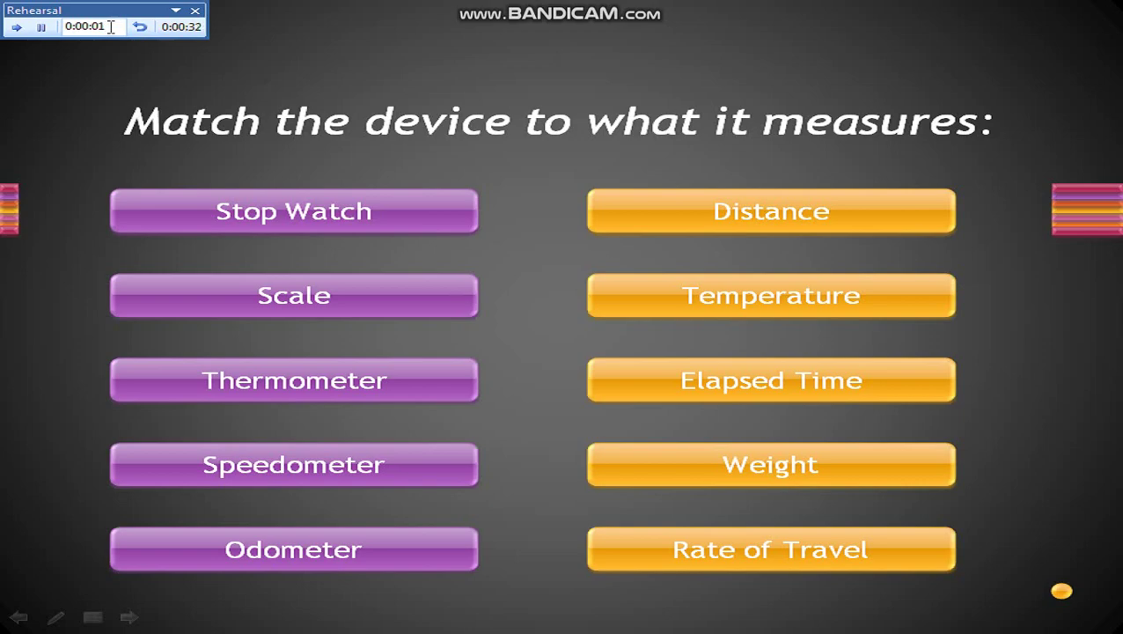
key(Right)
key(Right)
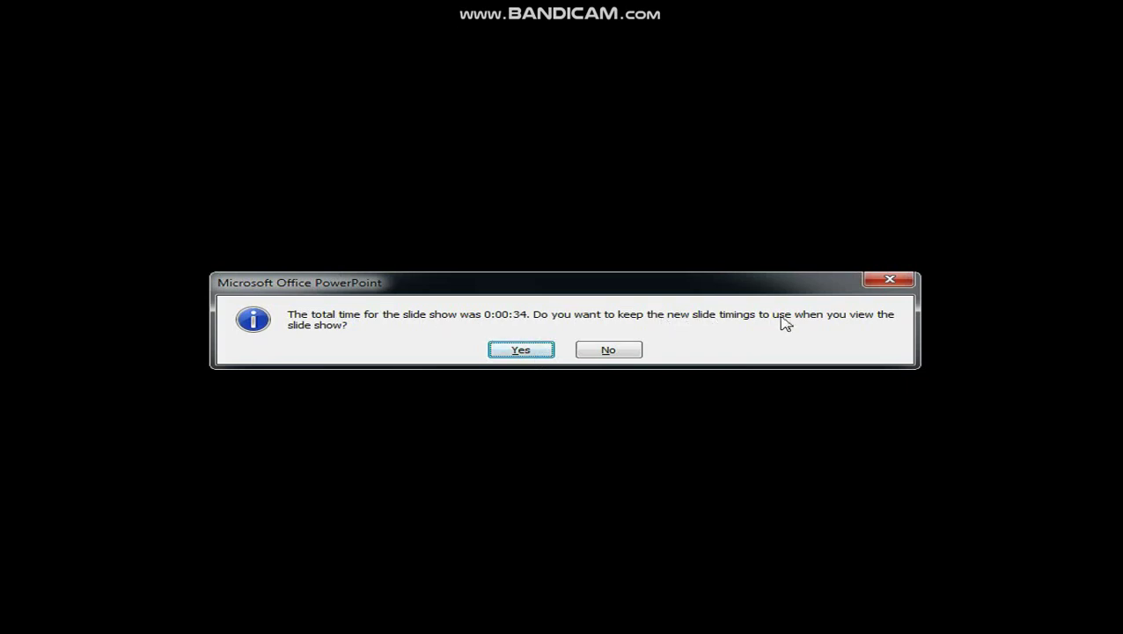
Step: Keep the rehearsed timings (00:19, 00:08, 00:04, 00:04) and replay the show from slide 5
click(517, 352)
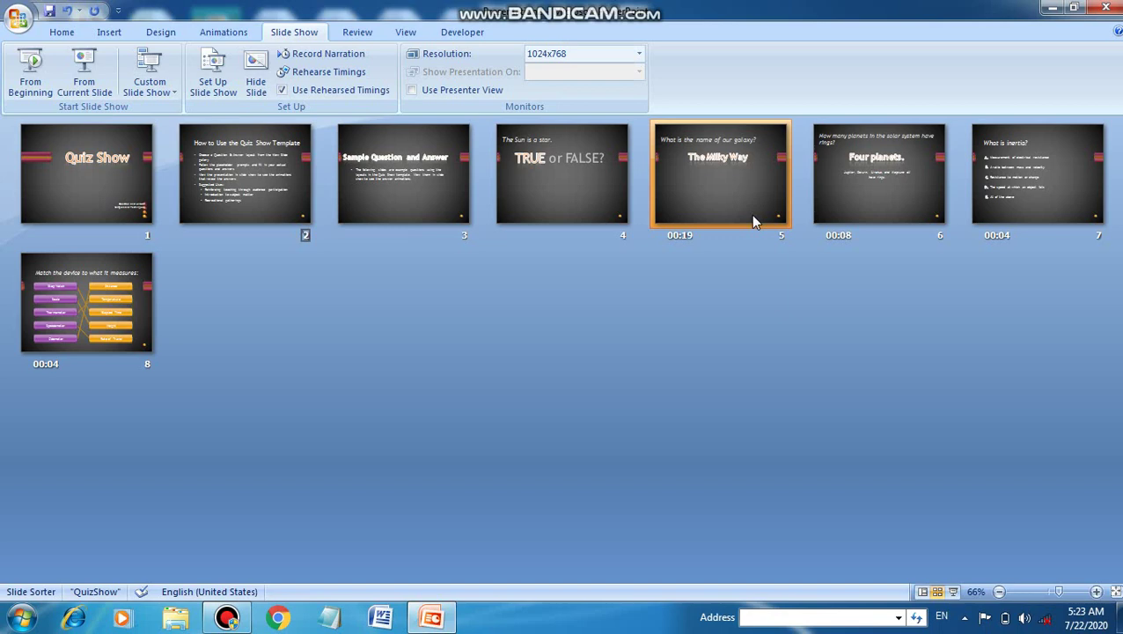
key(shift+F5)
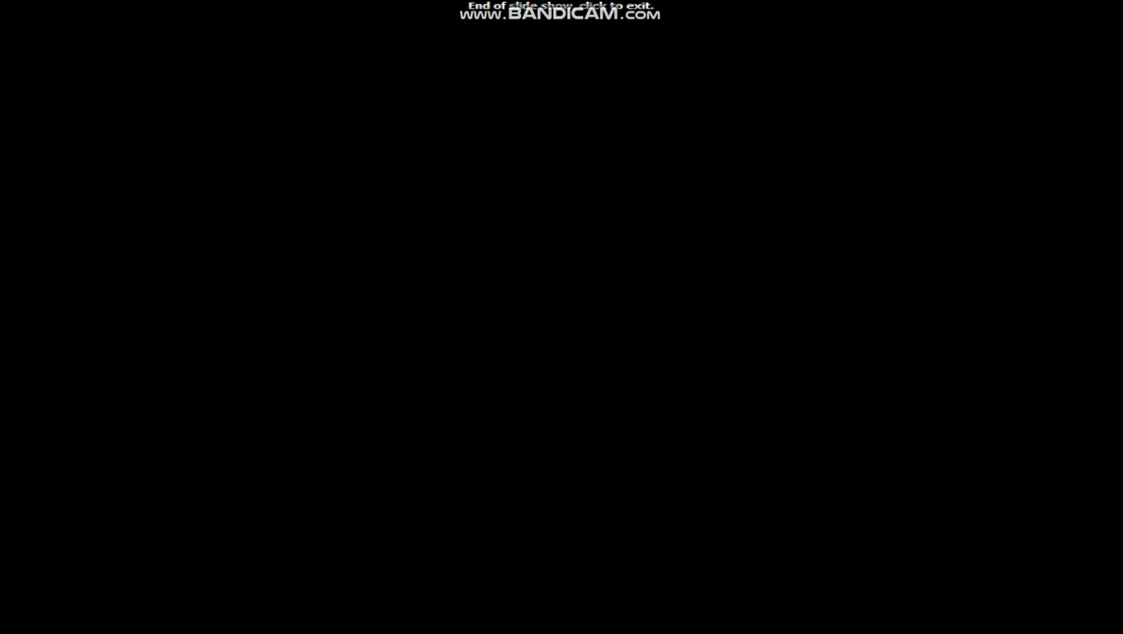
Step: Exit the black end-of-show screen to return to Slide Sorter
click(746, 311)
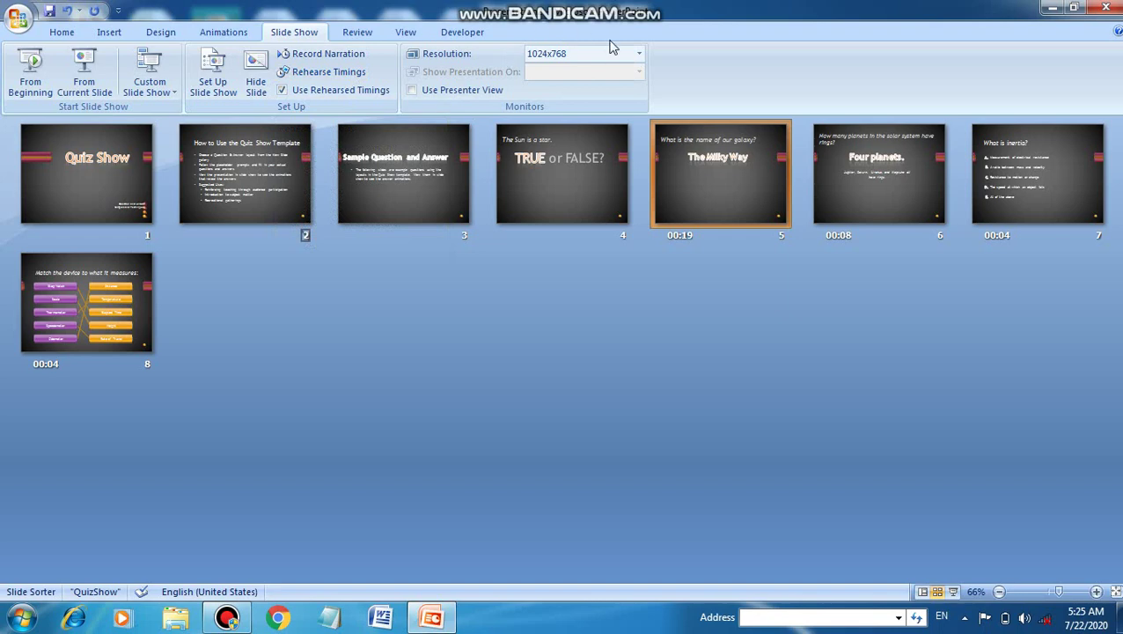
Step: Check the slide show resolution options, leaving it at 1024x768
click(638, 53)
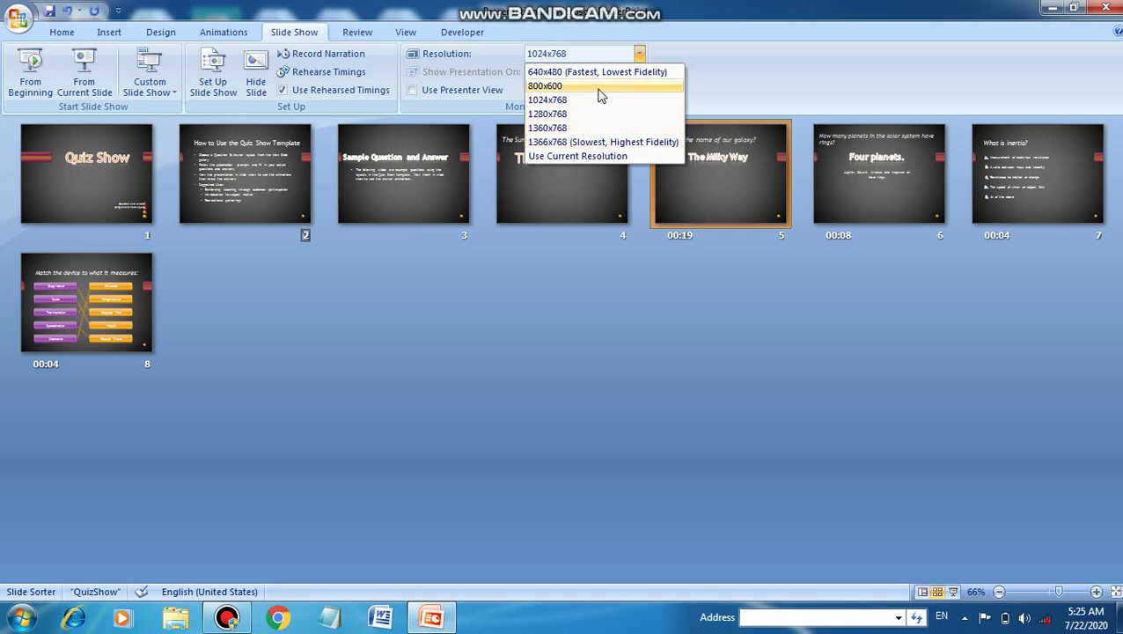
click(651, 268)
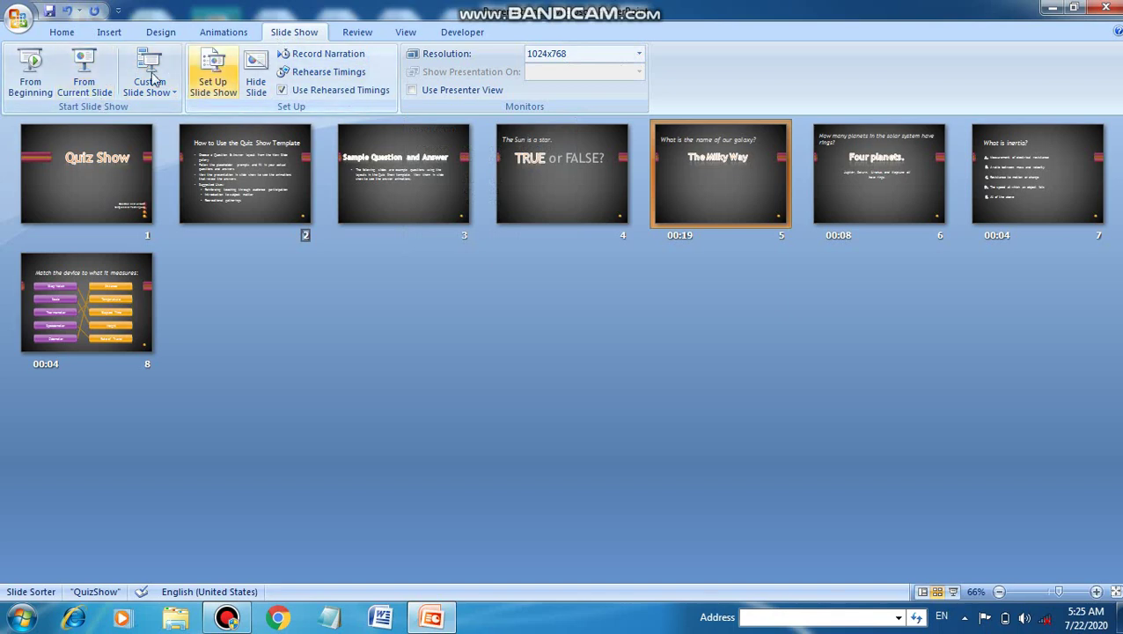
click(357, 32)
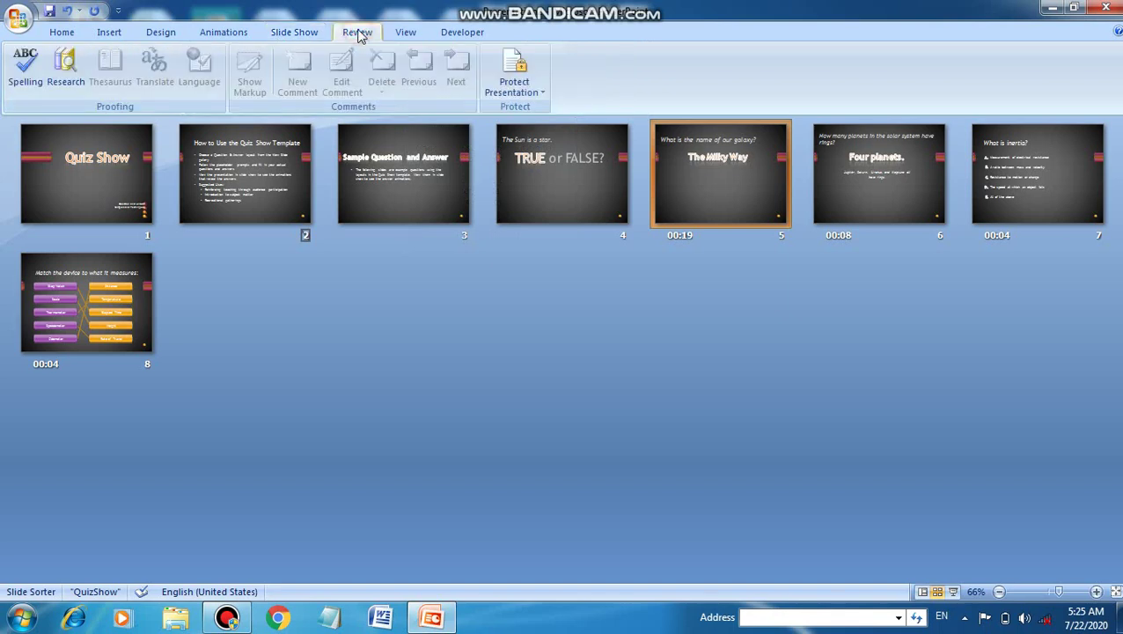